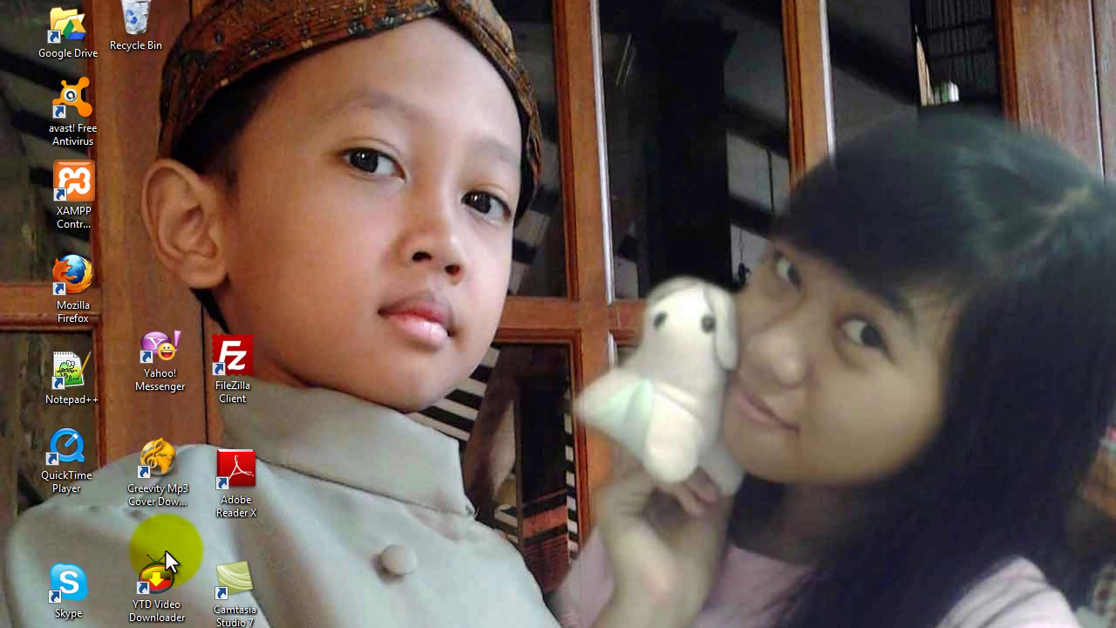
Launch Microsoft Excel 2010 from the Start menu to get a blank workbook.
click(24, 626)
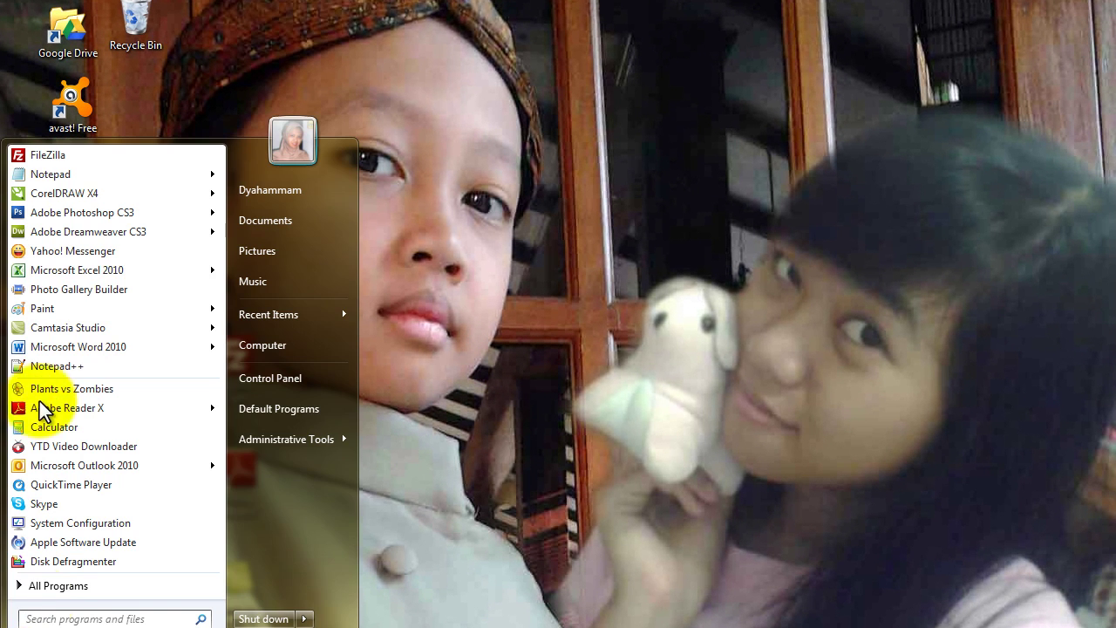
click(50, 269)
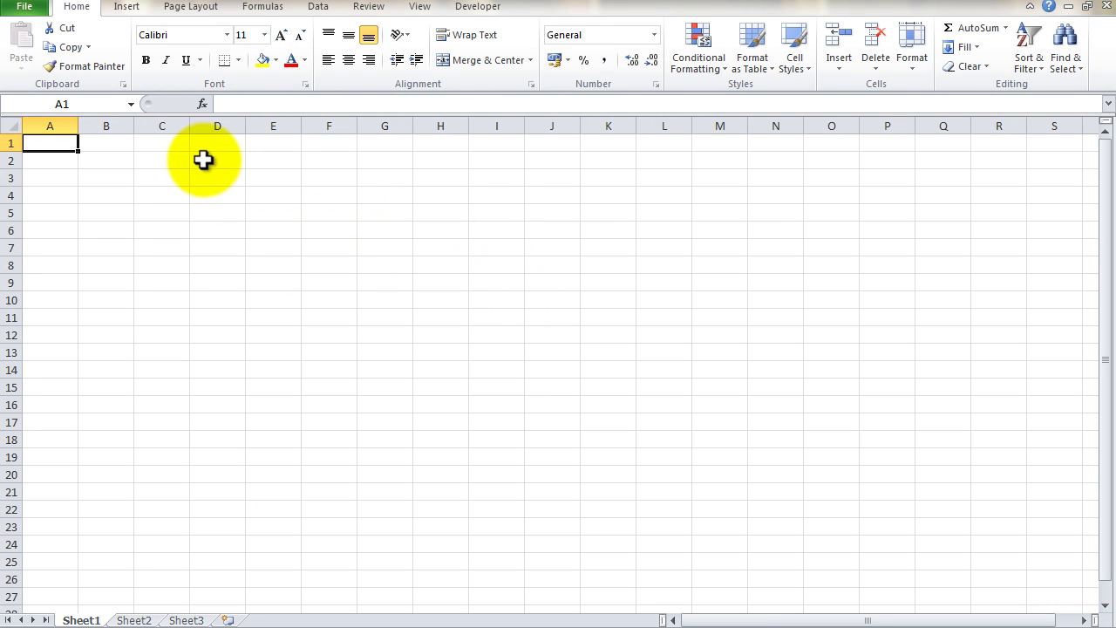
Set the sheet's paper size to A4 from the Page Layout Size list.
click(191, 7)
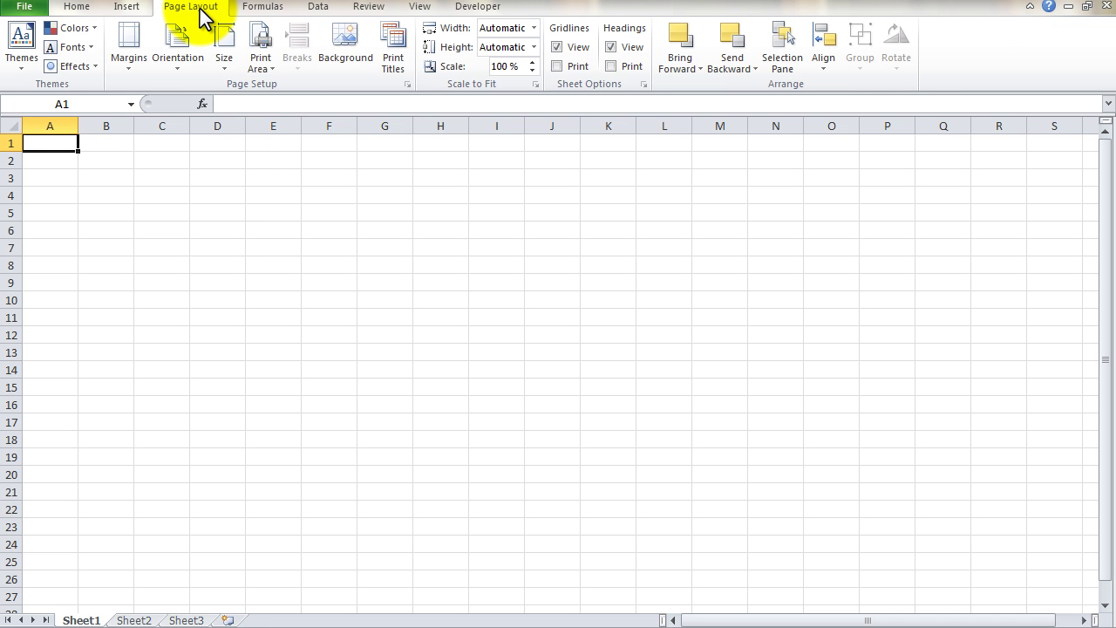
click(227, 64)
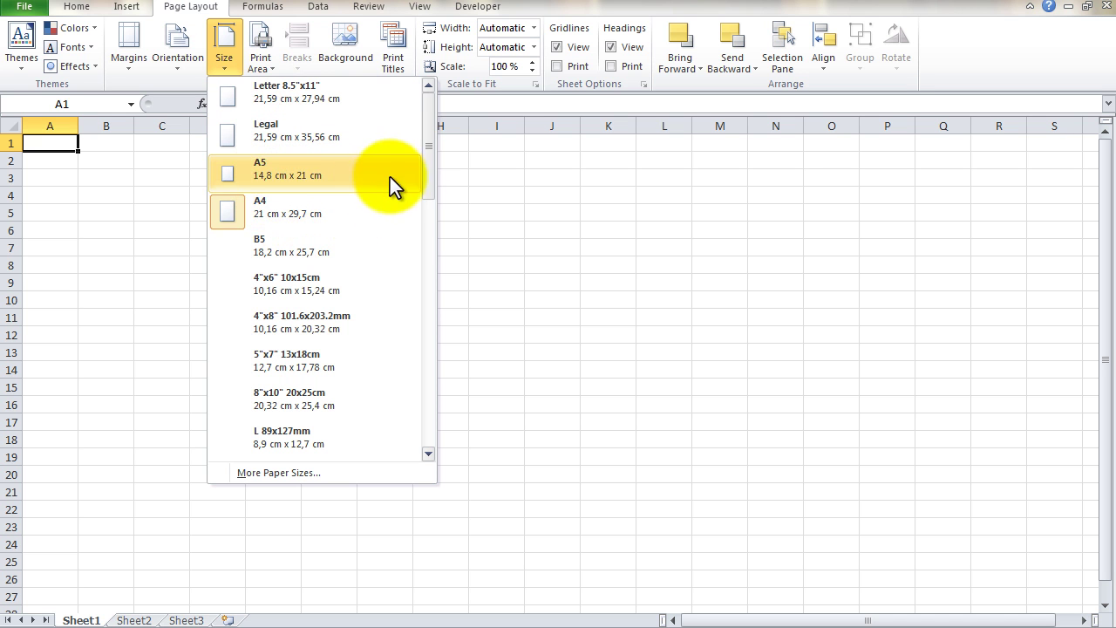
drag(428, 169, 427, 424)
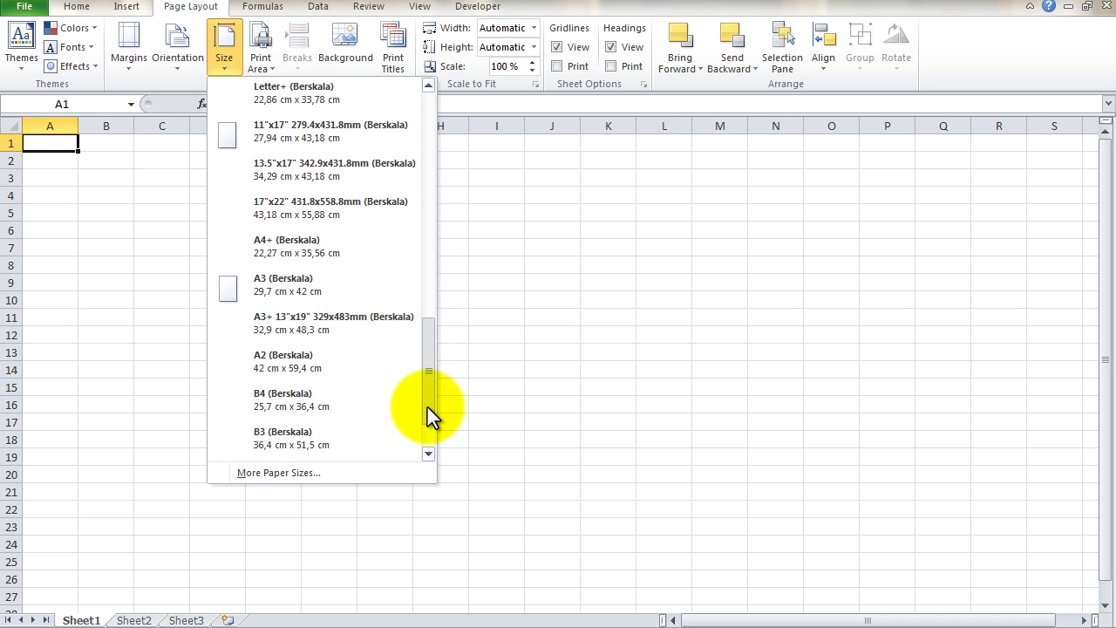
drag(427, 430, 424, 177)
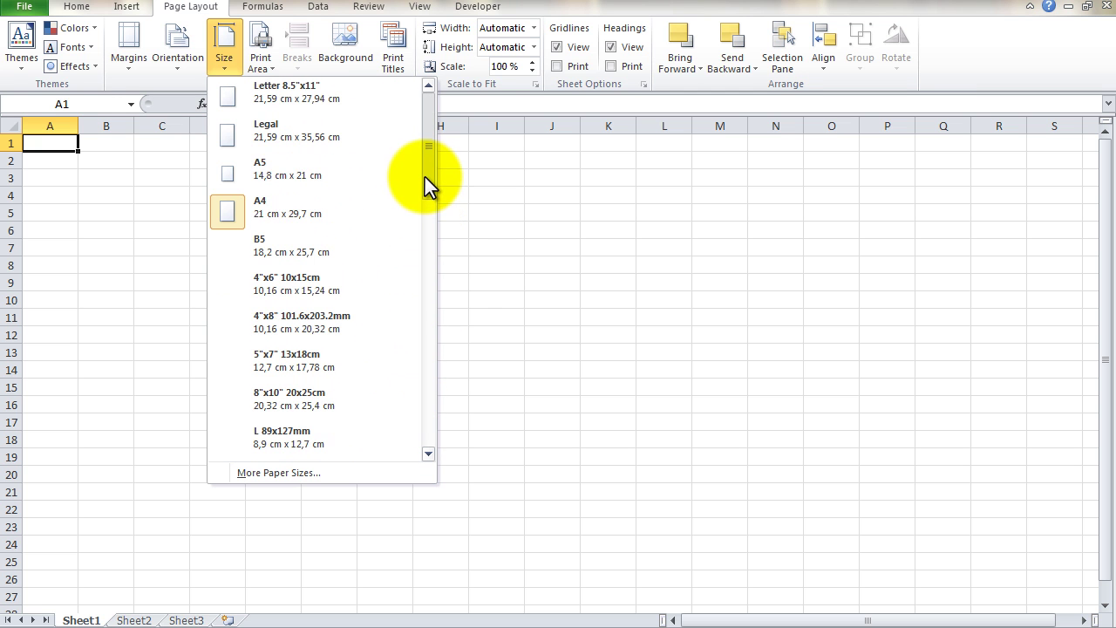
click(268, 215)
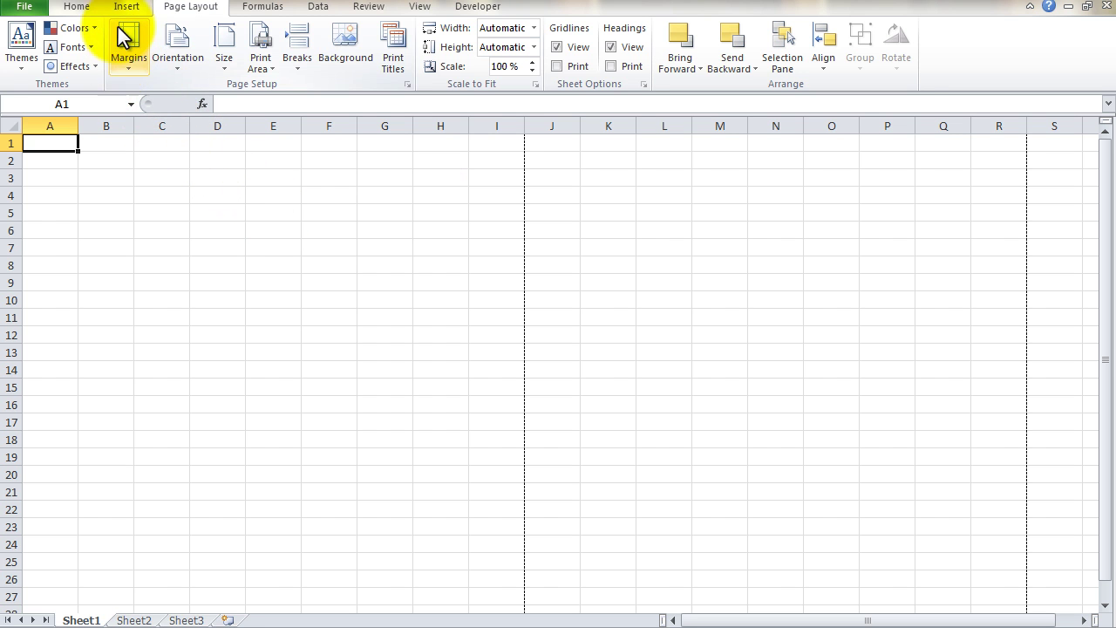
click(223, 71)
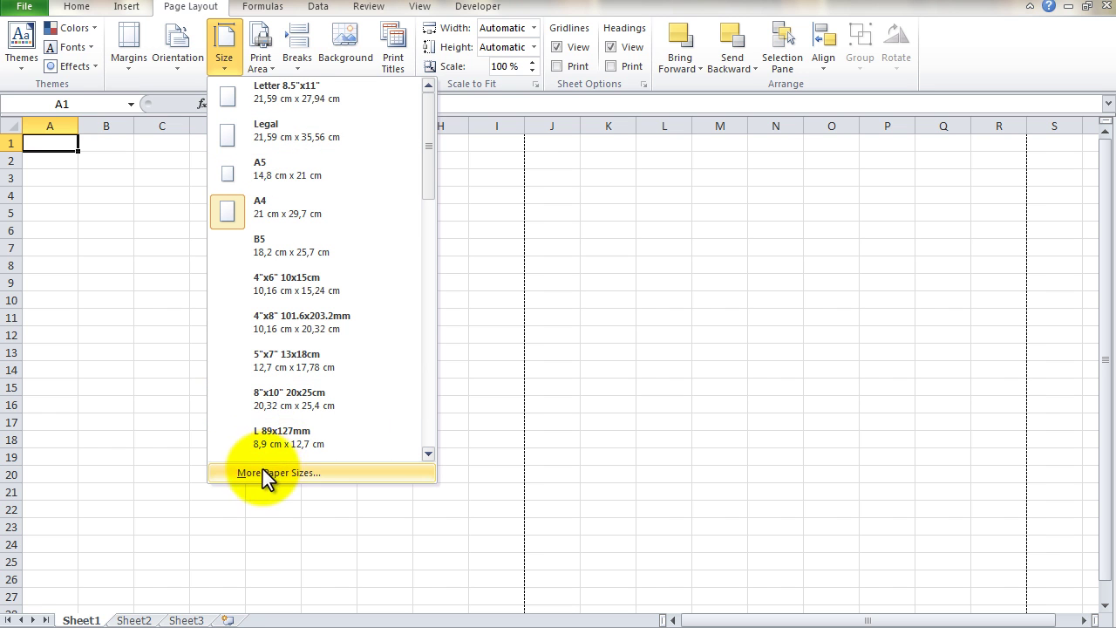
click(268, 136)
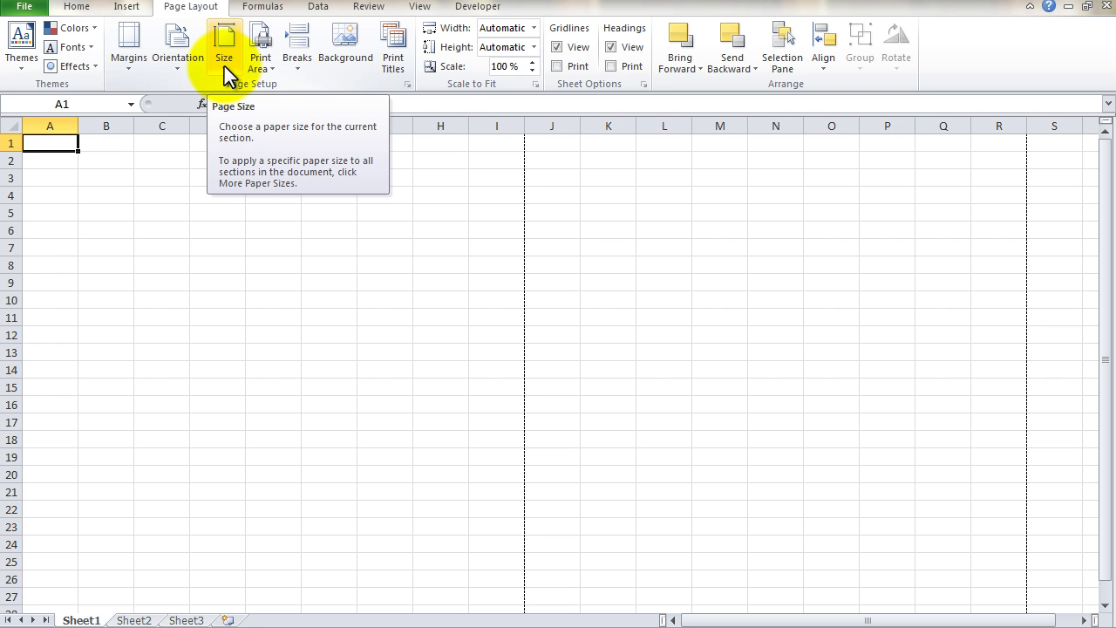
Select cells A1 through Q13 and switch to the View ribbon.
mouse_move(55, 147)
mouse_down()
mouse_move(333, 197)
mouse_move(925, 344)
mouse_up()
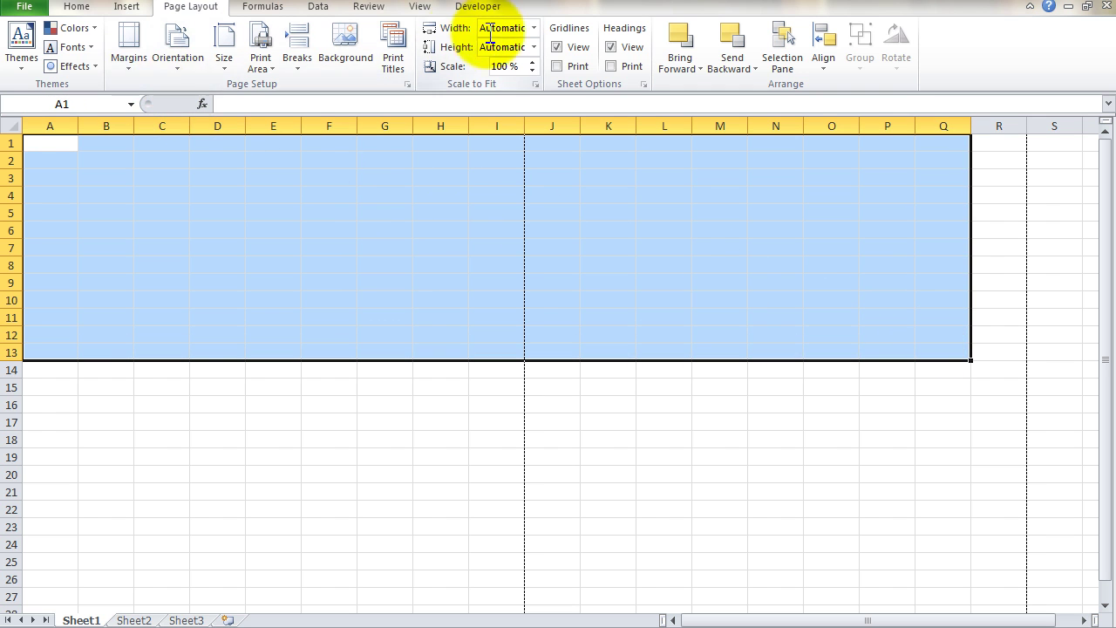
click(422, 7)
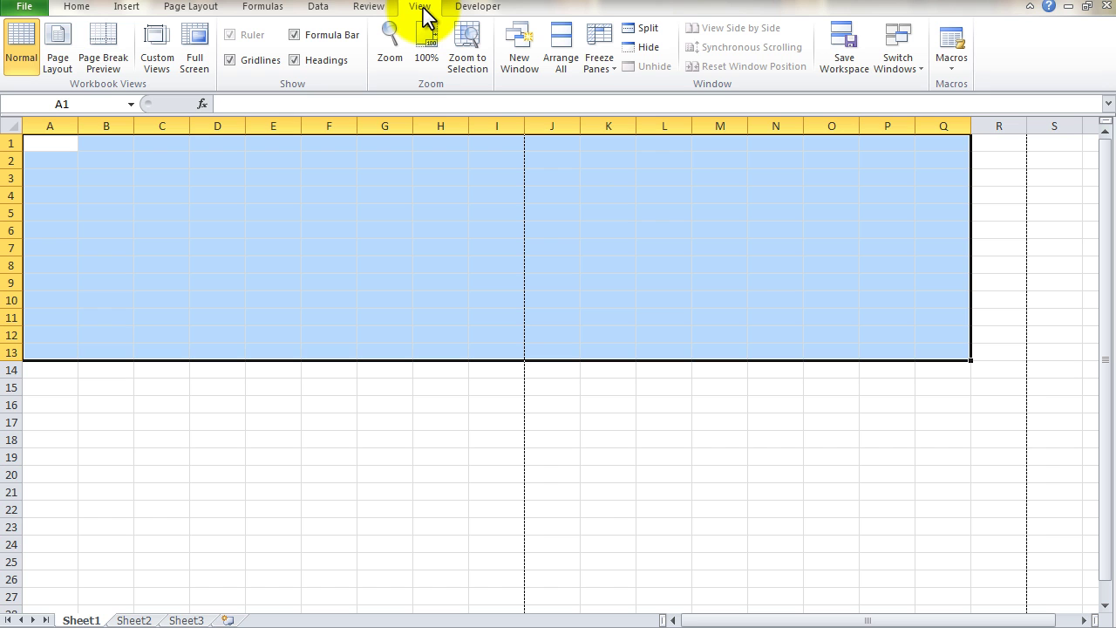
Switch to Page Layout view, clear the selection back to A1, and scroll the pages.
click(58, 48)
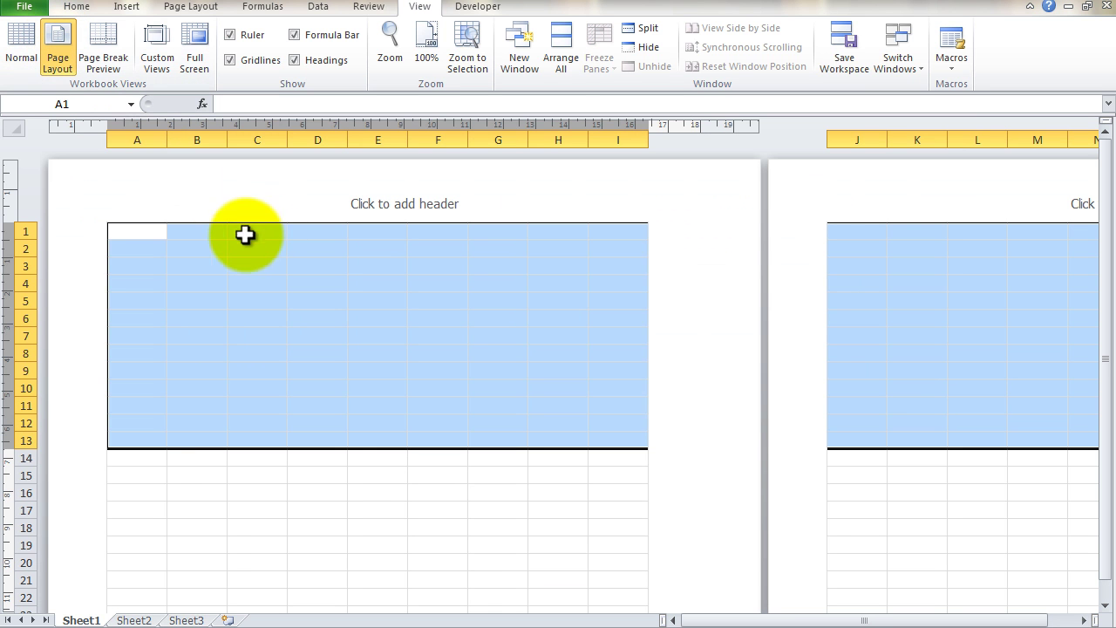
click(215, 247)
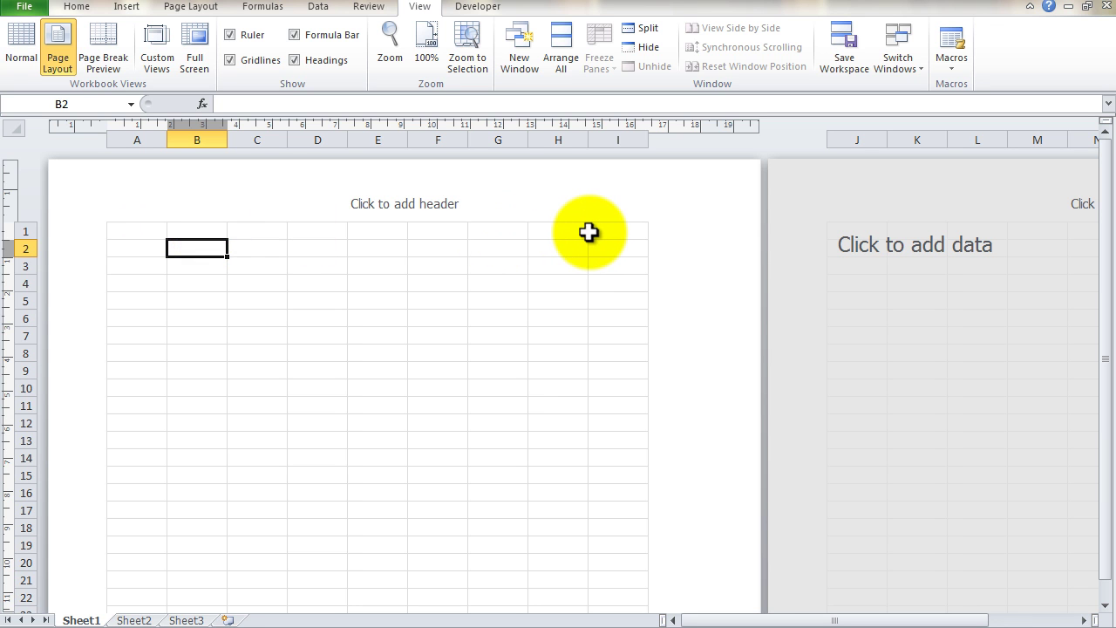
click(144, 231)
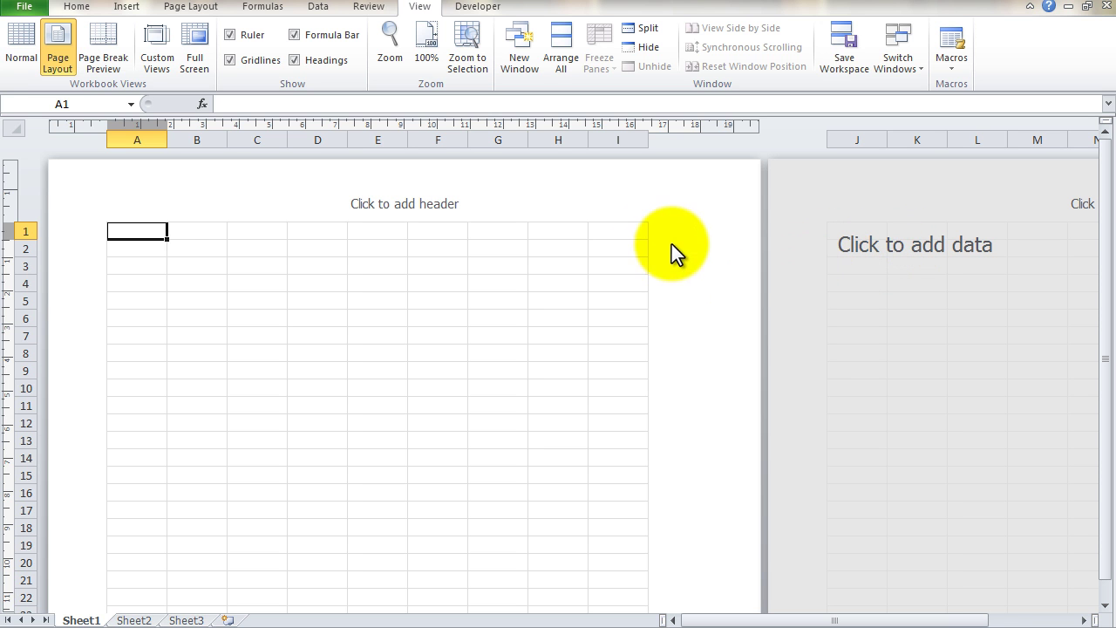
scroll(665, 279, down, 3)
scroll(660, 305, down, 5)
scroll(654, 324, down, 3)
scroll(652, 336, up, 4)
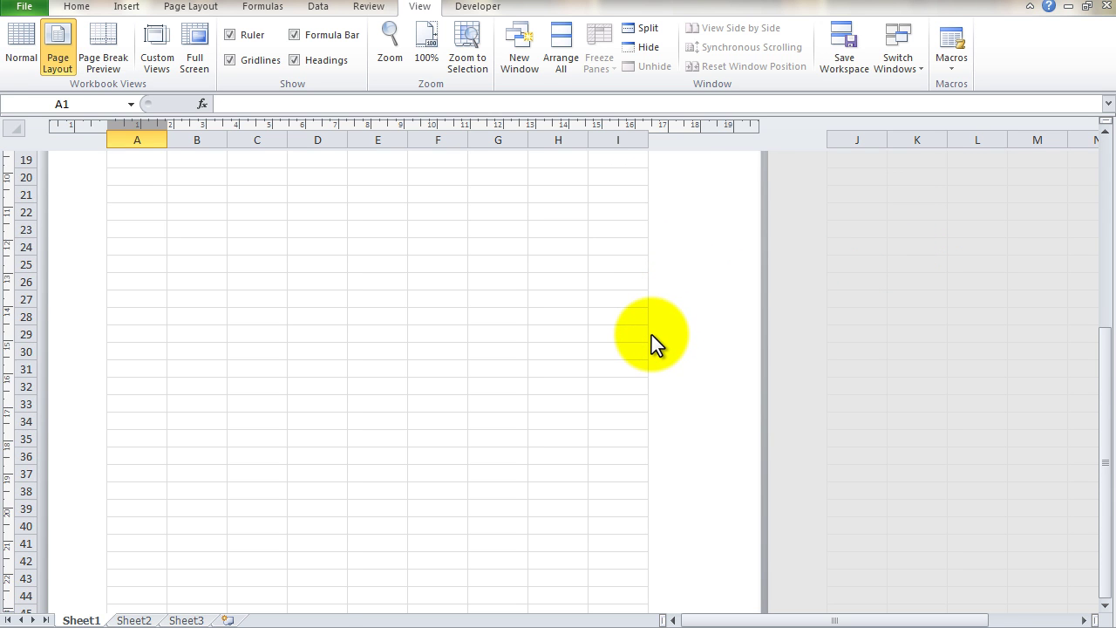
scroll(651, 335, up, 7)
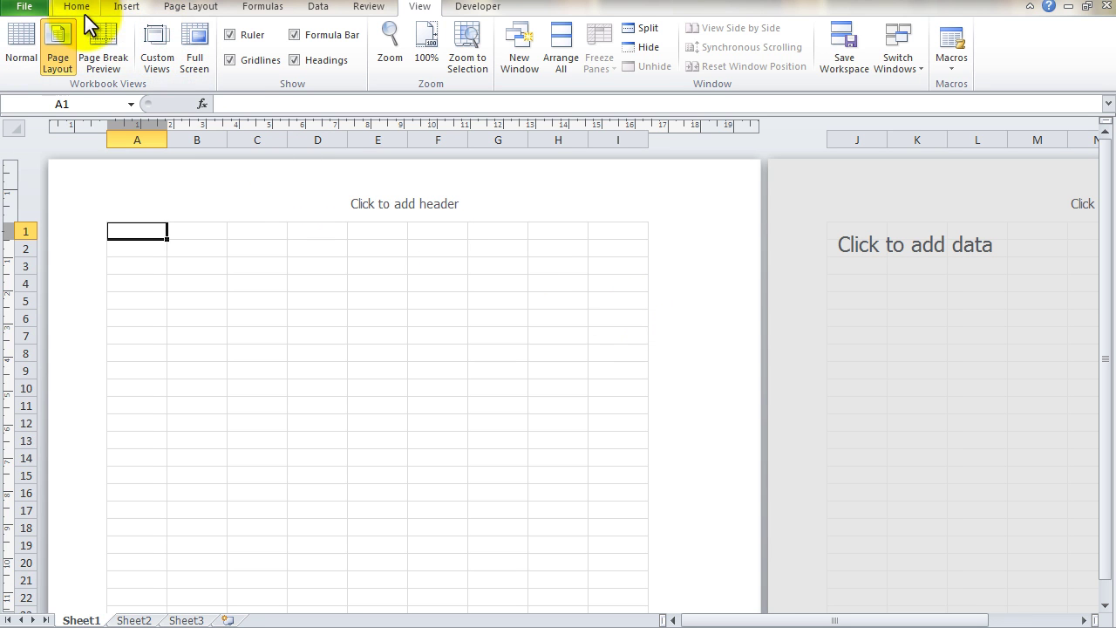
Change the page orientation to landscape.
click(192, 10)
click(176, 62)
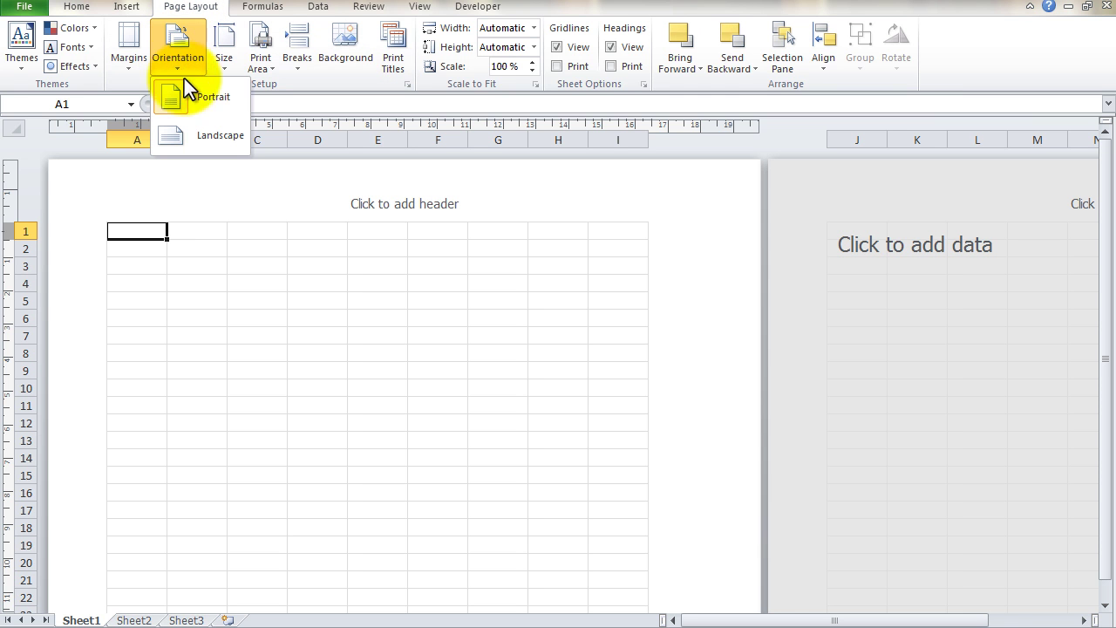
click(209, 138)
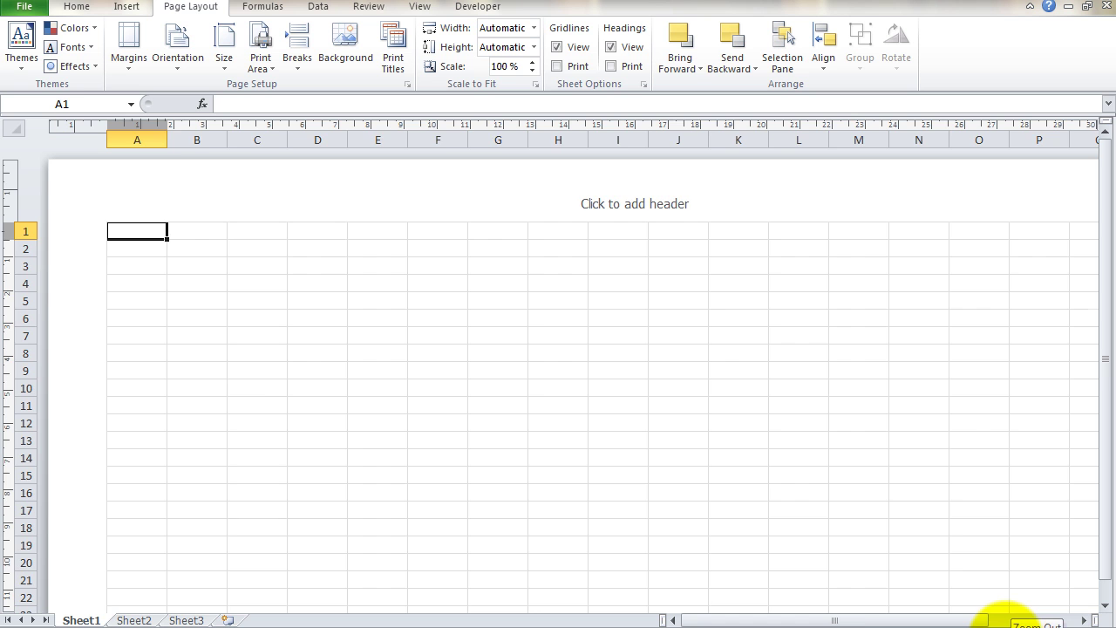
Zoom out and confirm columns A to Q fit on one landscape page.
click(1002, 624)
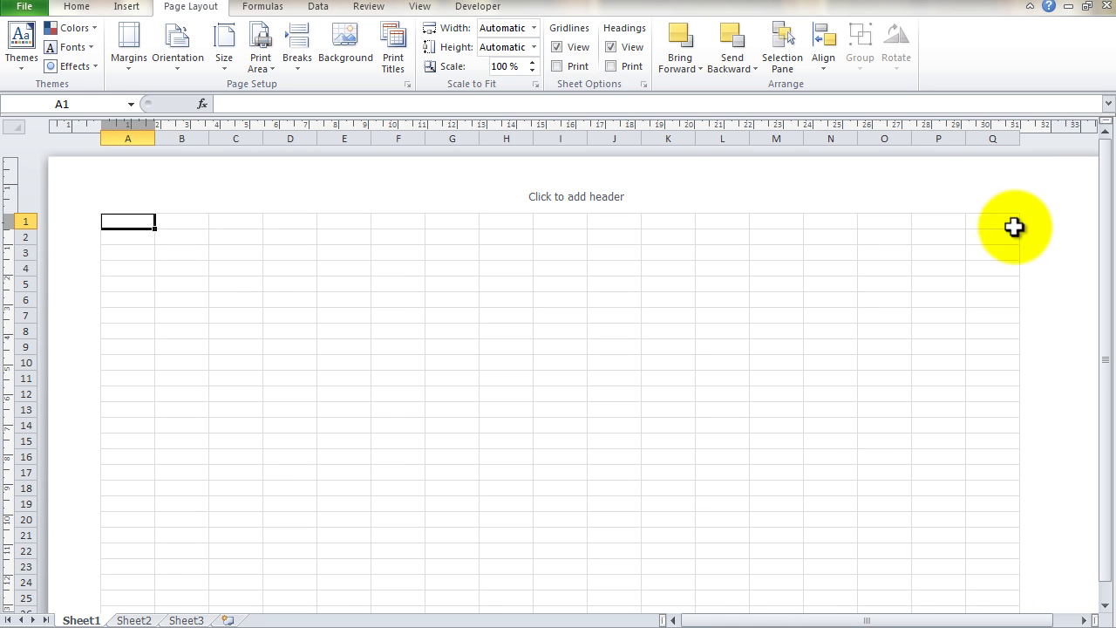
click(132, 221)
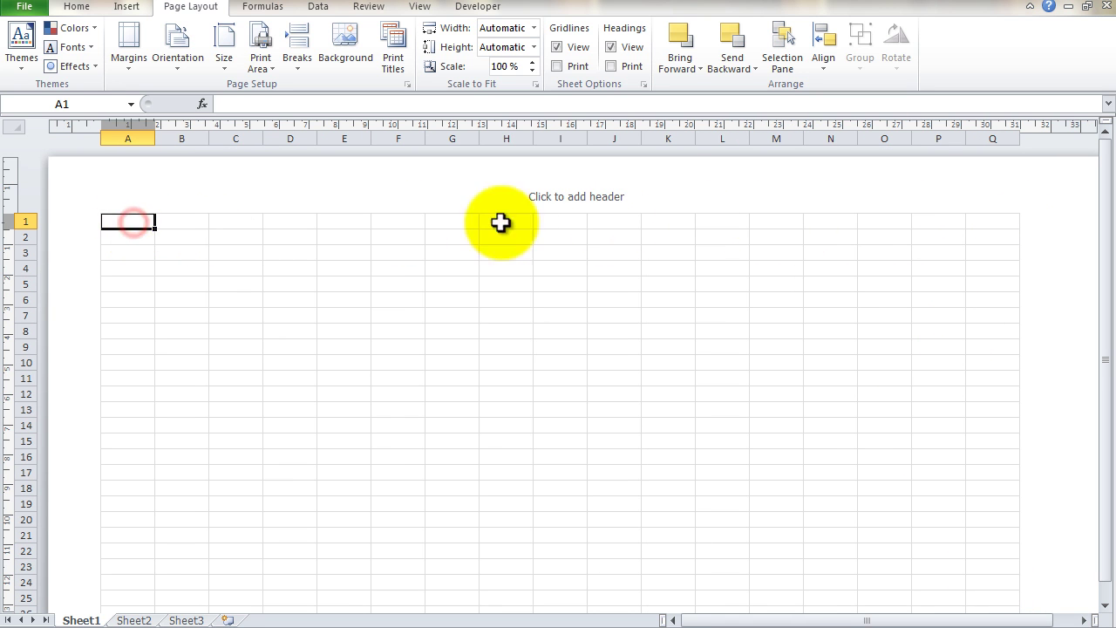
click(991, 225)
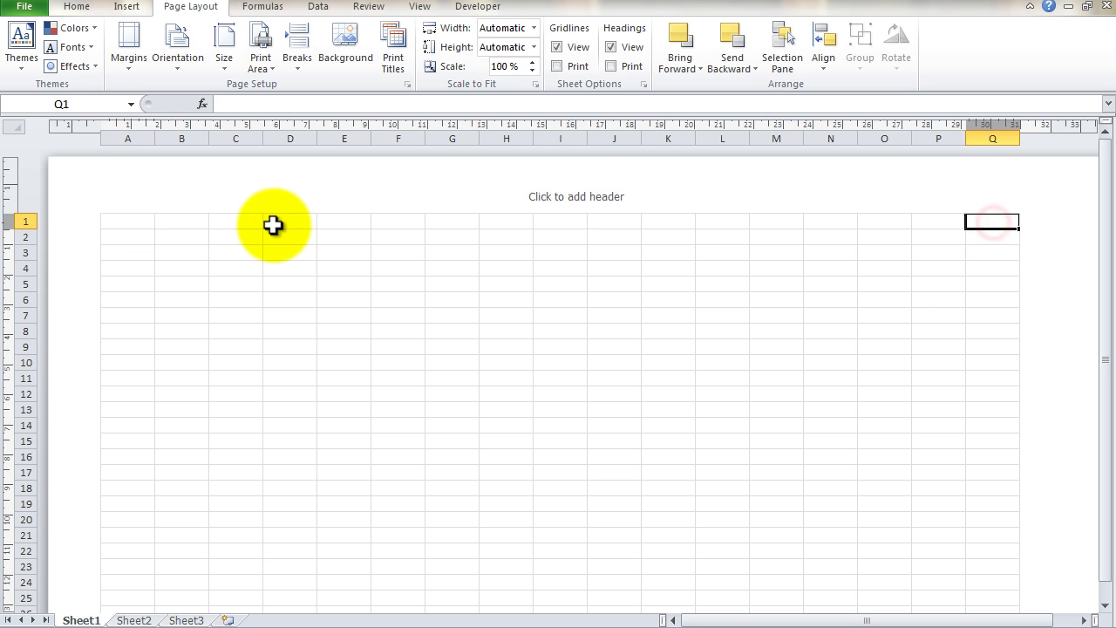
click(140, 225)
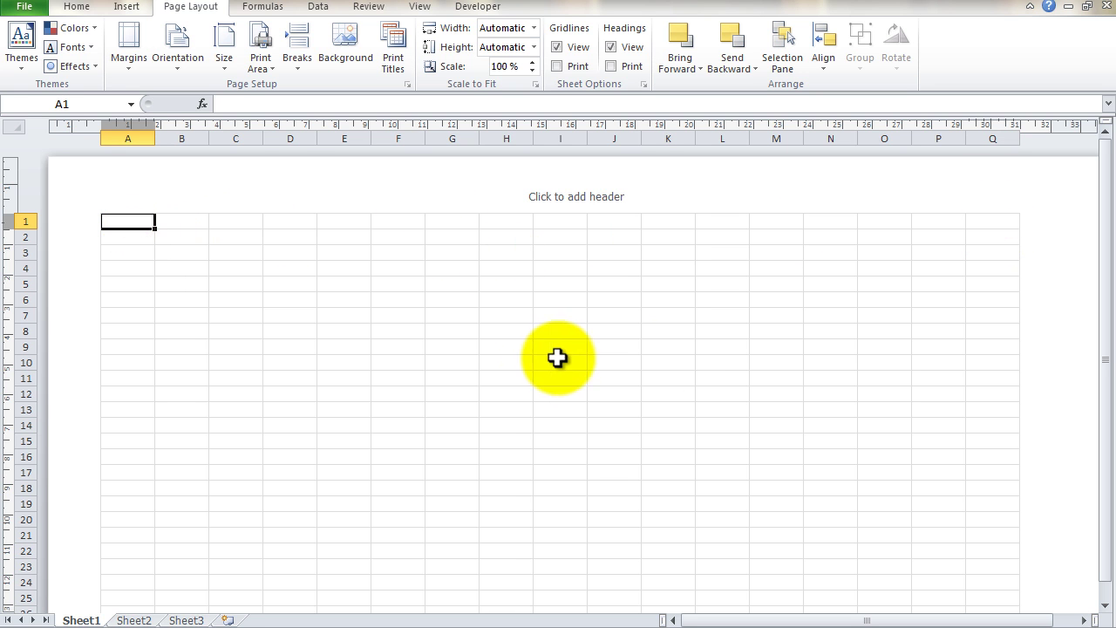
scroll(713, 350, down, 3)
scroll(713, 351, down, 1)
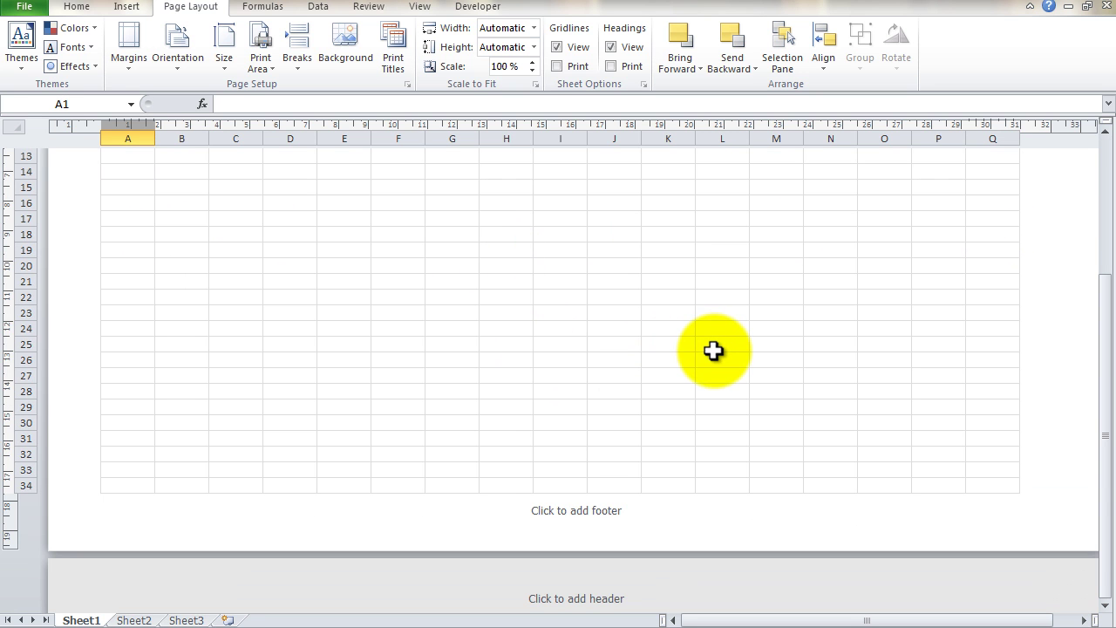
scroll(655, 431, down, 1)
scroll(655, 431, up, 2)
scroll(655, 431, up, 5)
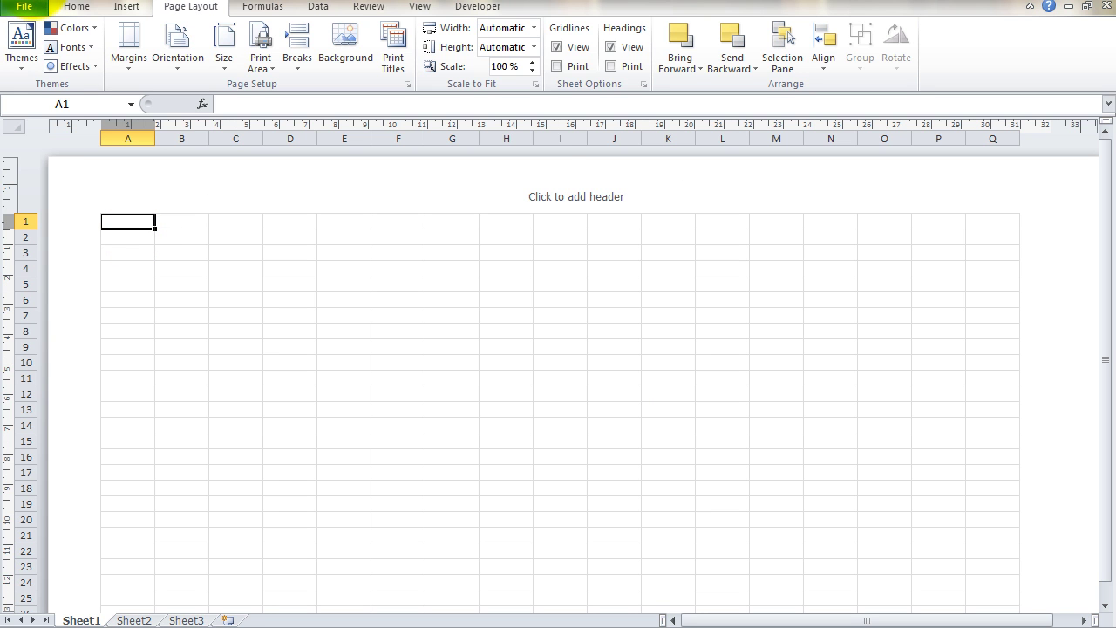
Save the workbook as 'Sample 1' in the Documents library.
key(ctrl+s)
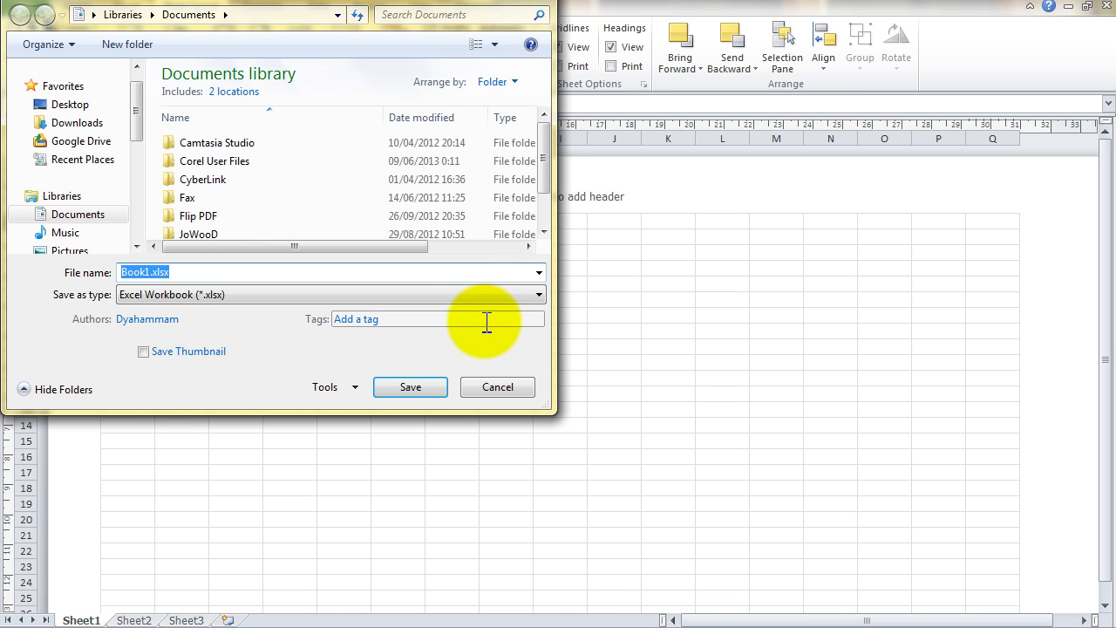
text(Sample 1)
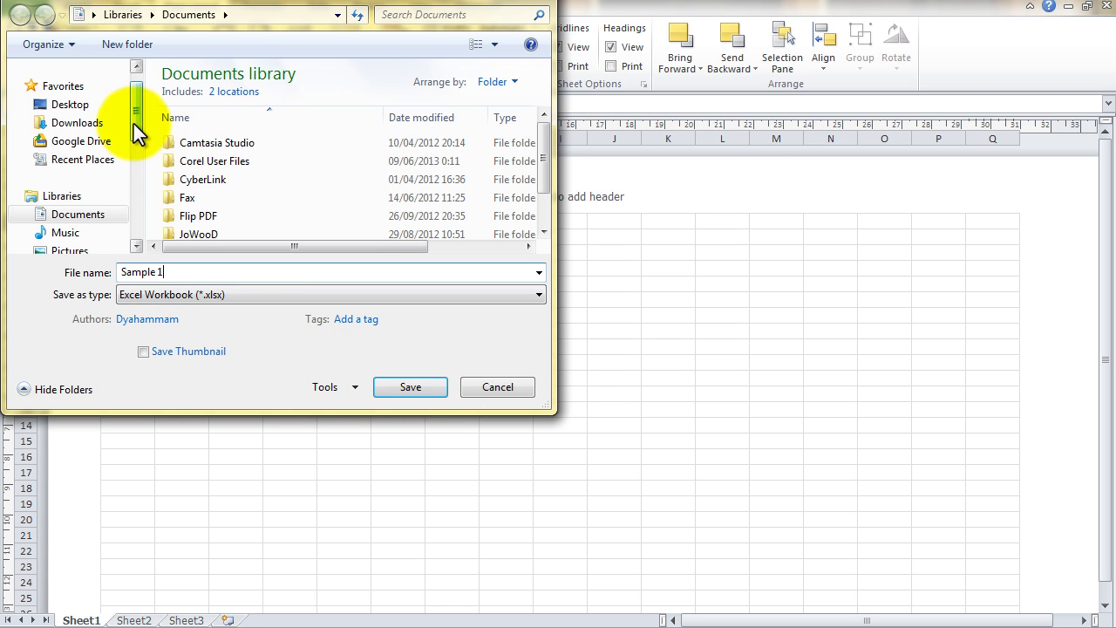
click(412, 387)
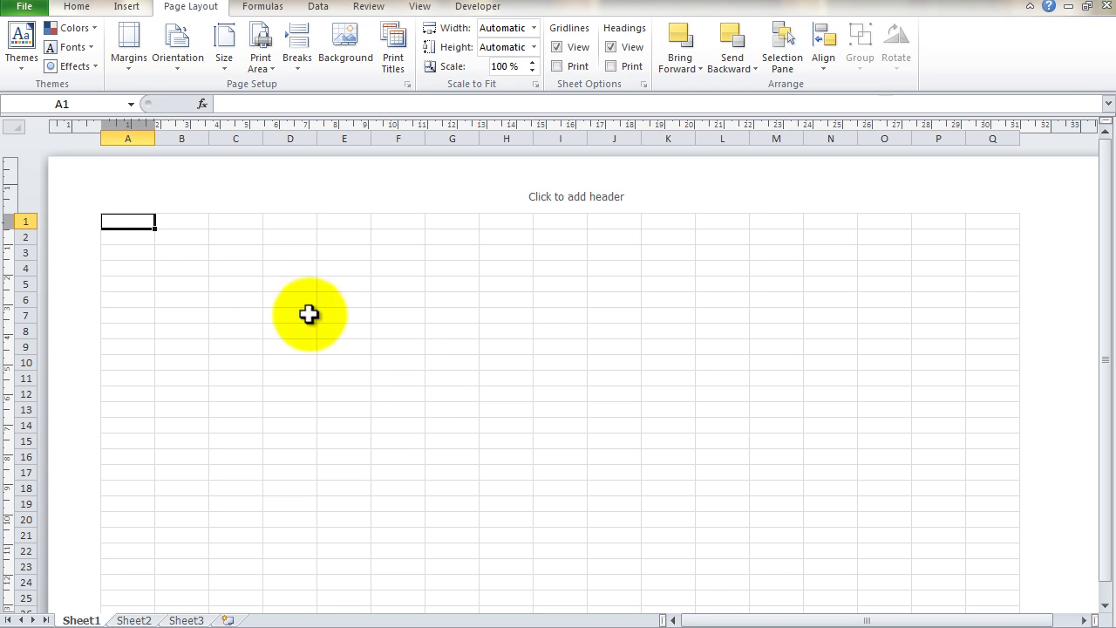
click(976, 222)
click(123, 225)
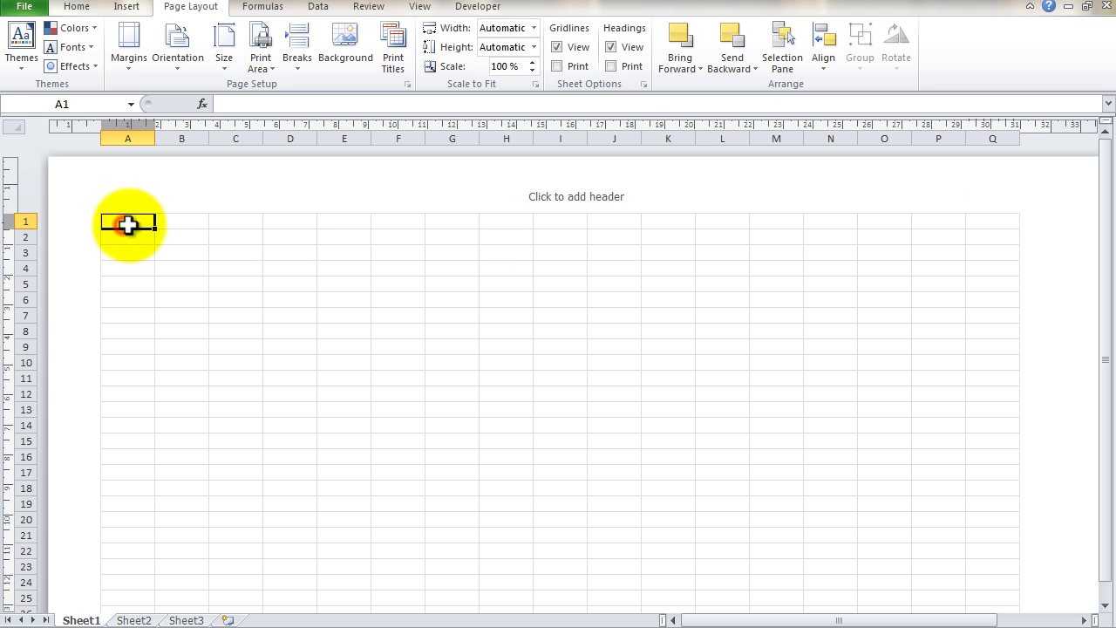
scroll(715, 259, down, 3)
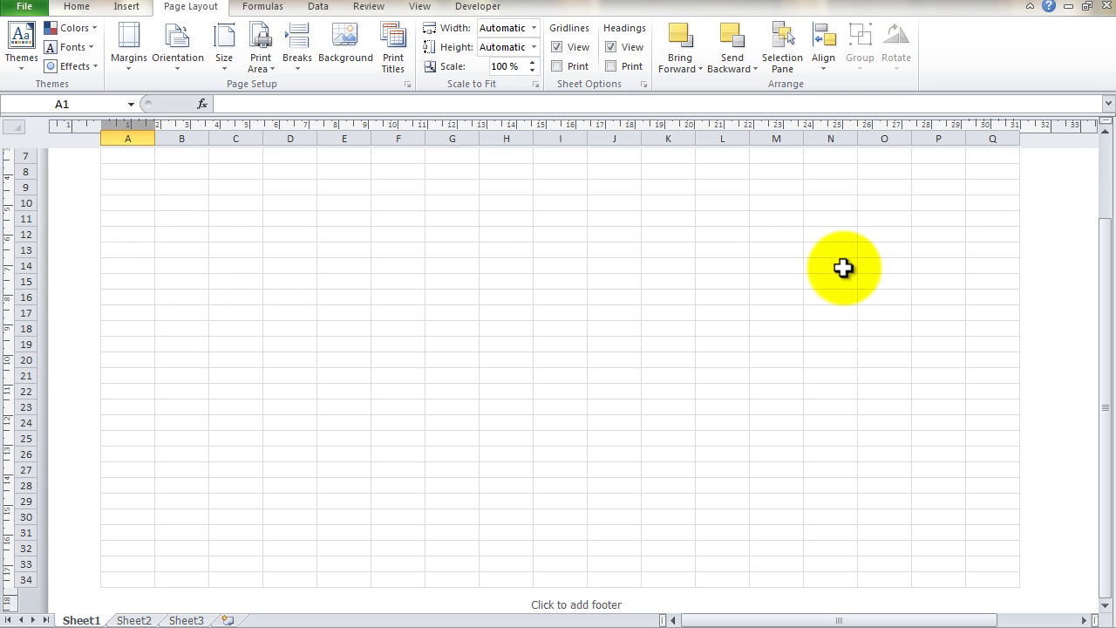
scroll(200, 242, up, 2)
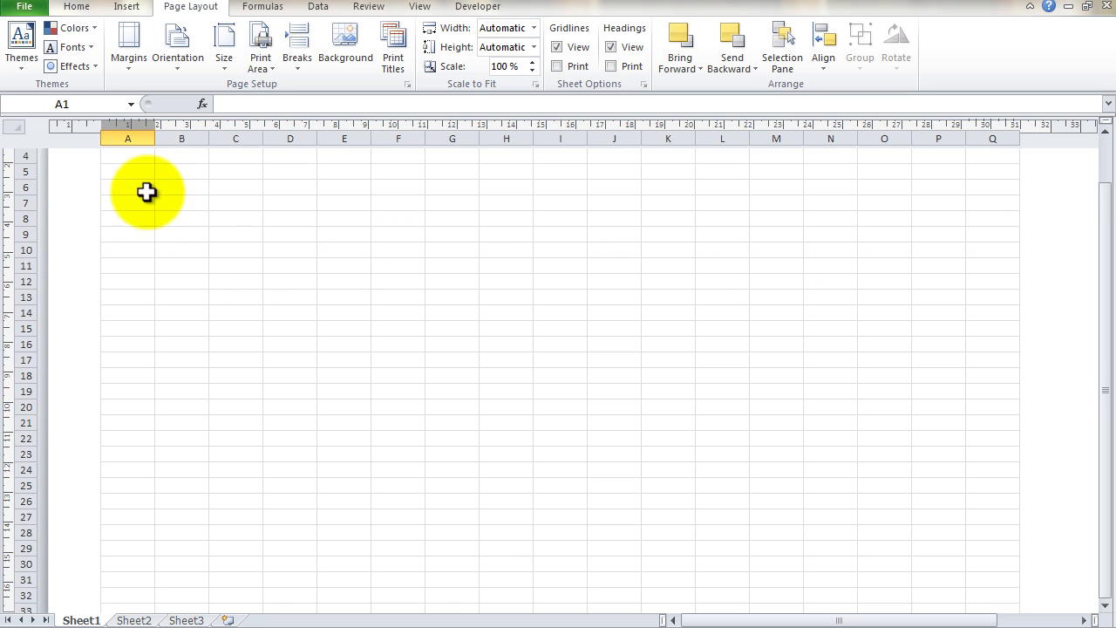
scroll(153, 214, up, 2)
scroll(837, 375, down, 3)
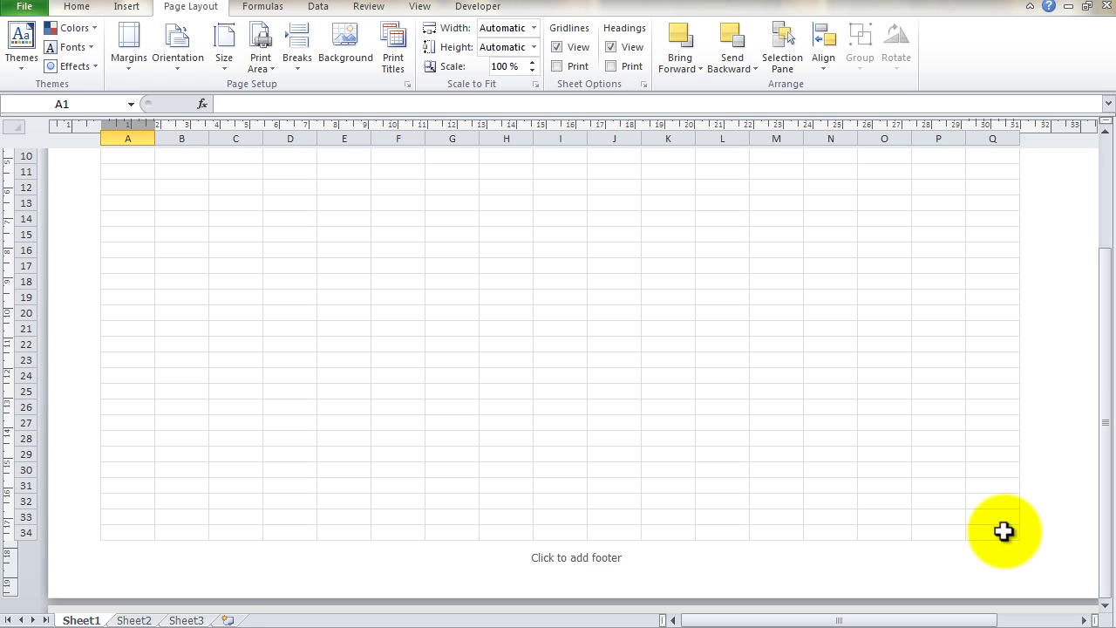
scroll(567, 384, up, 2)
scroll(392, 318, up, 1)
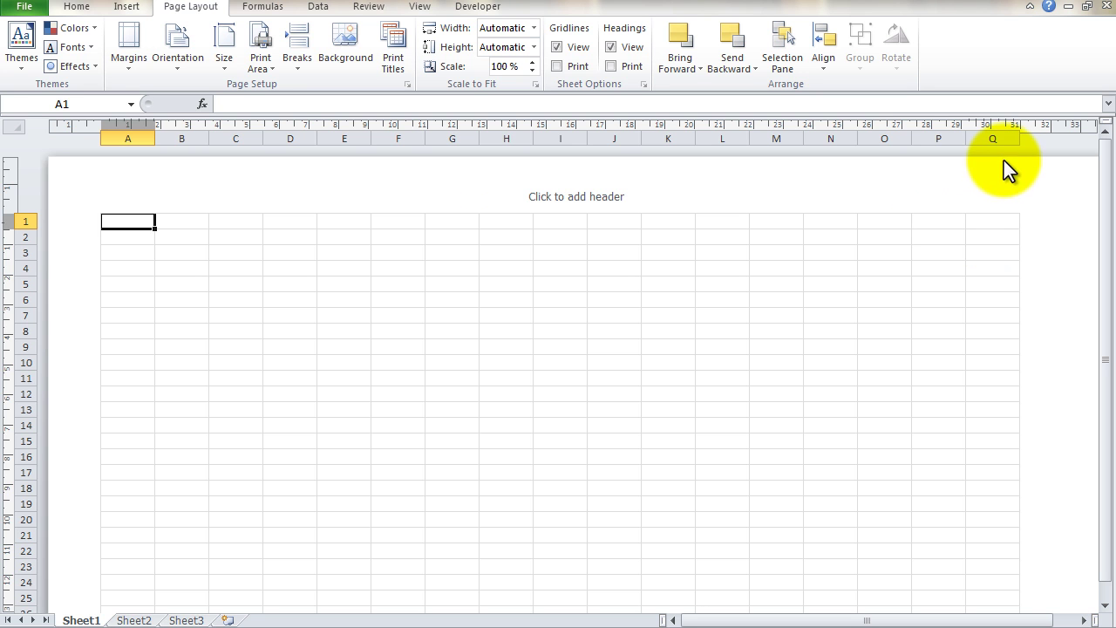
scroll(1012, 410, down, 2)
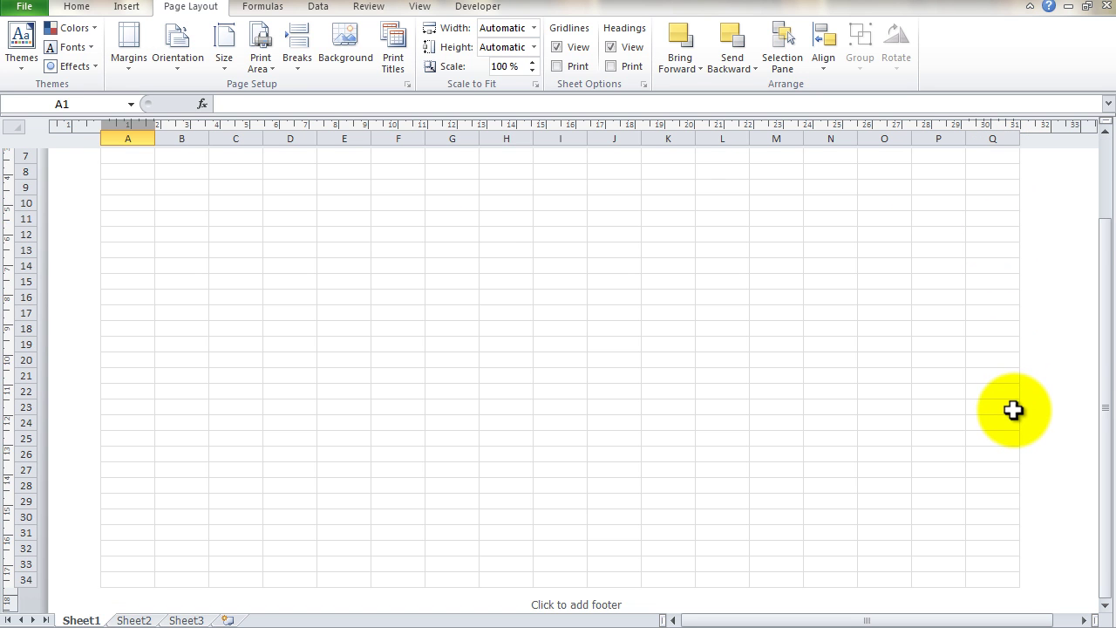
scroll(1012, 410, down, 1)
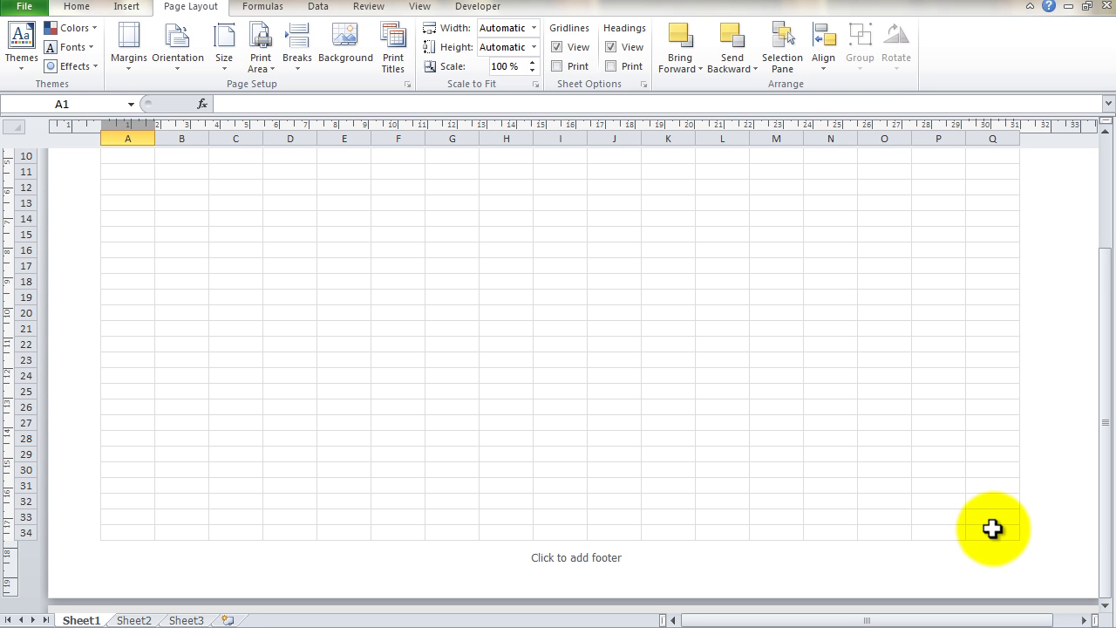
Select the whole sheet and set it as the print area, columns A–Q, rows 1–34.
key(ctrl+a)
scroll(803, 415, up, 1)
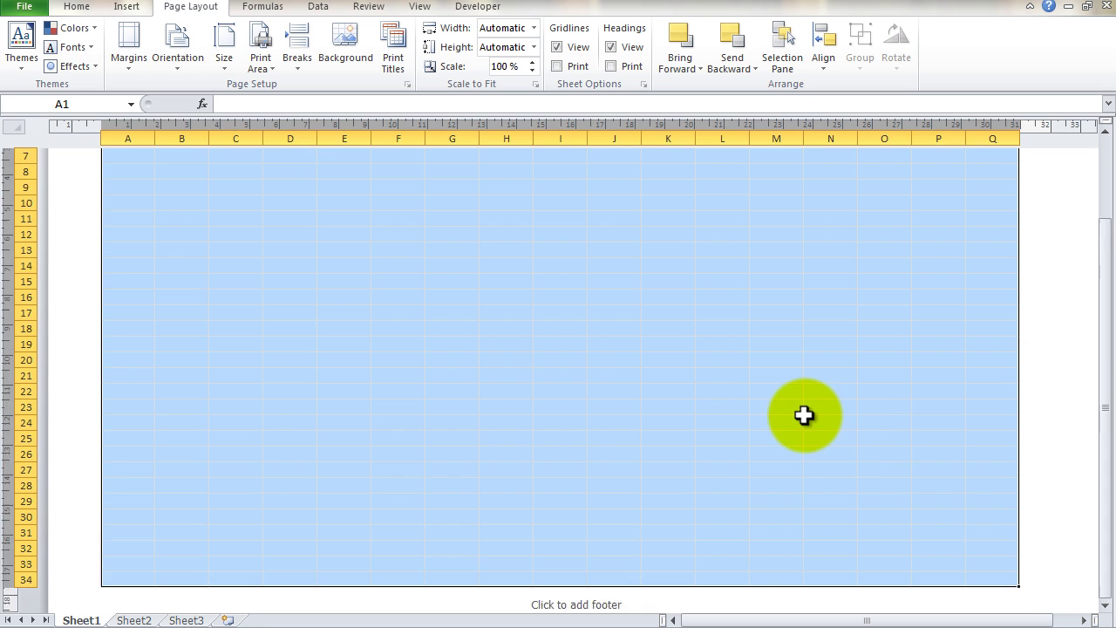
scroll(803, 415, up, 3)
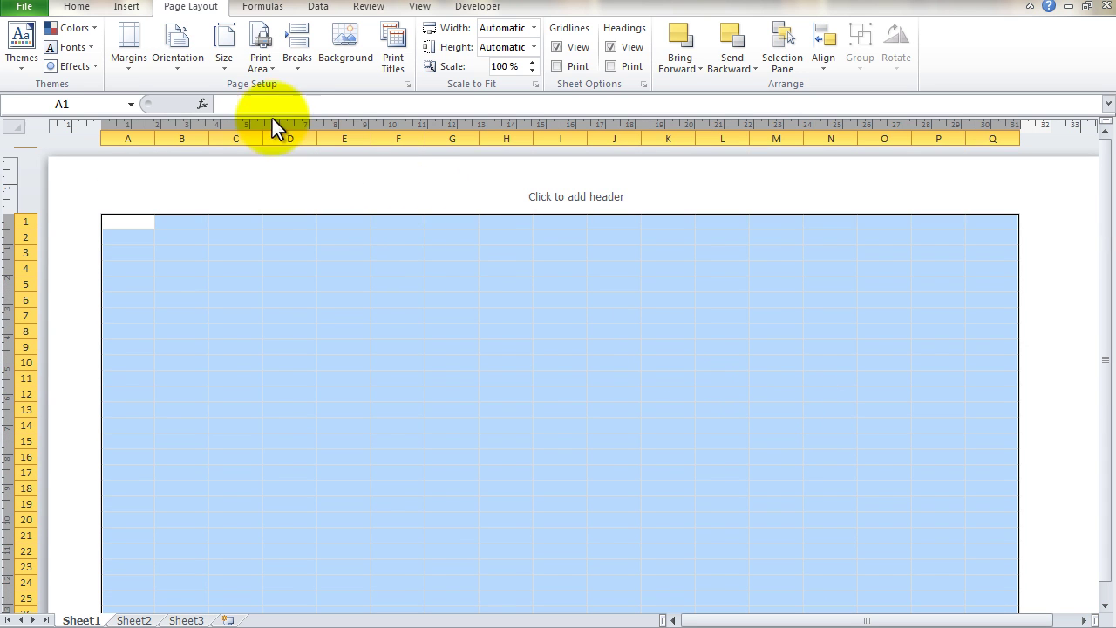
click(264, 65)
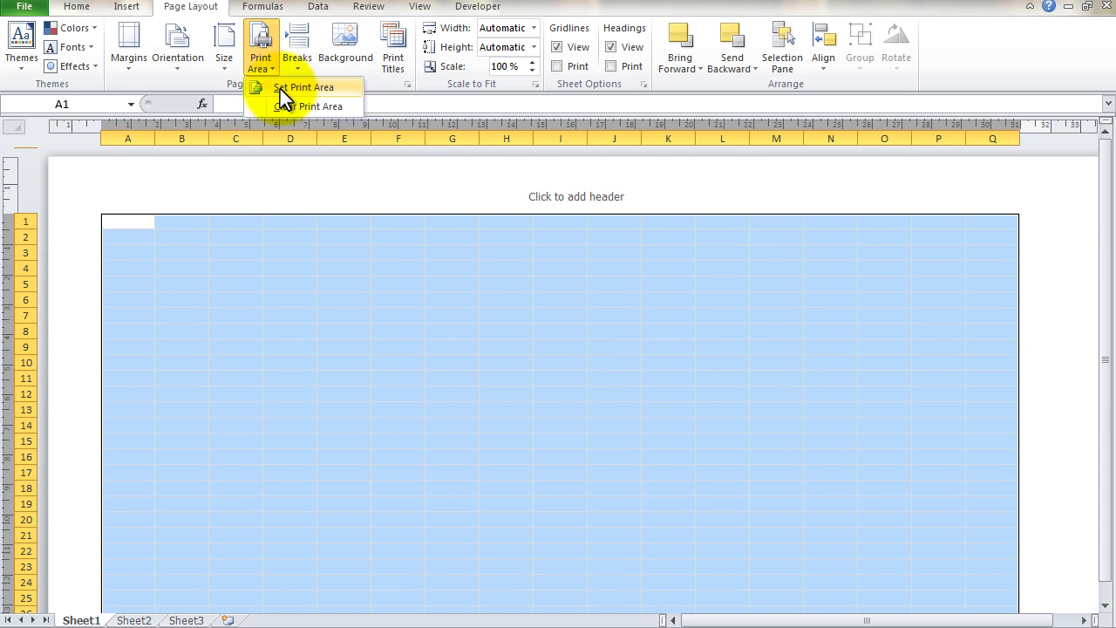
click(296, 89)
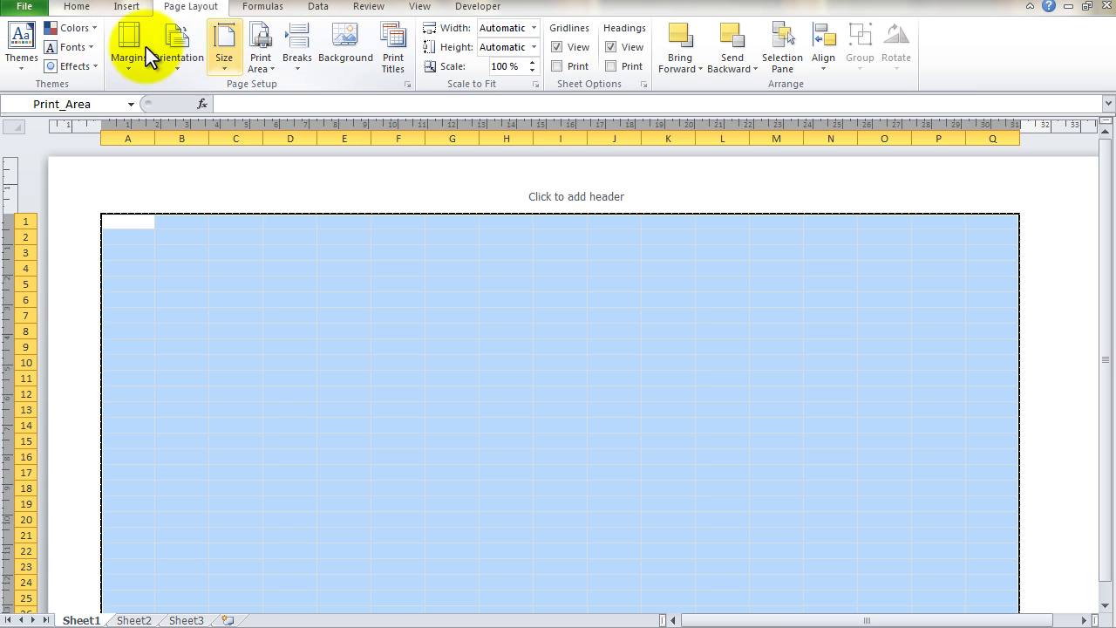
Check the blank landscape page in the print preview, then return to the sheet.
click(24, 10)
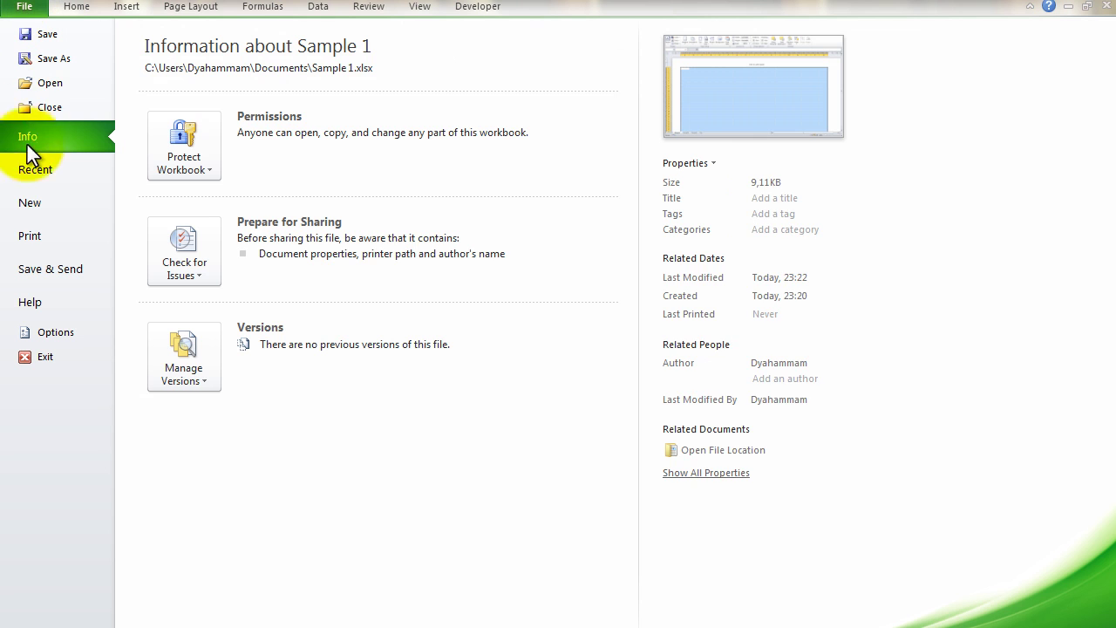
click(30, 237)
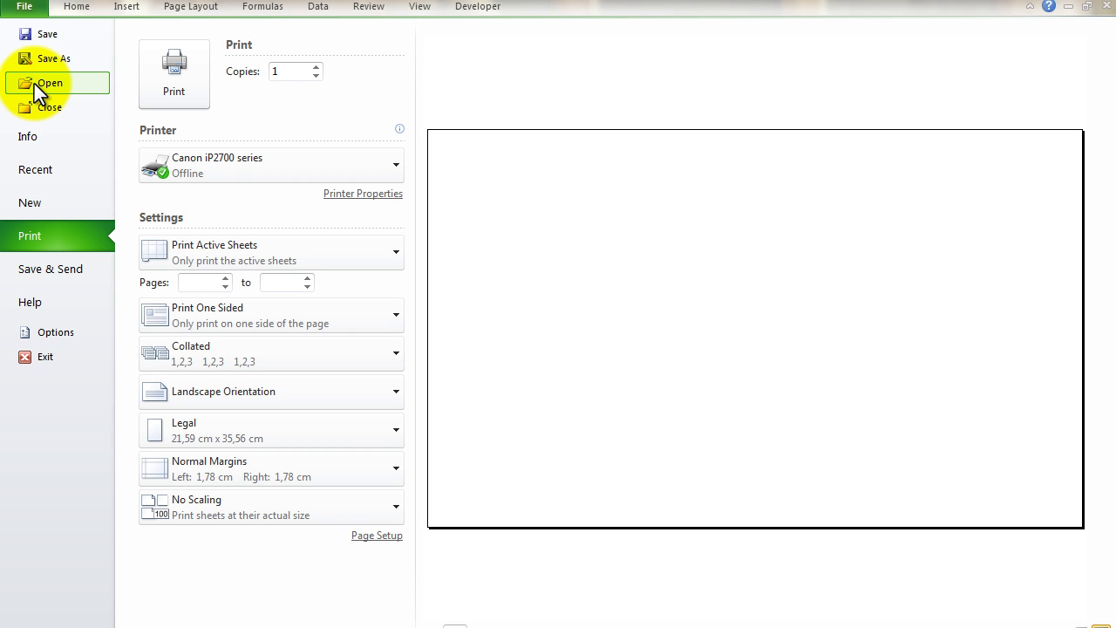
key(Escape)
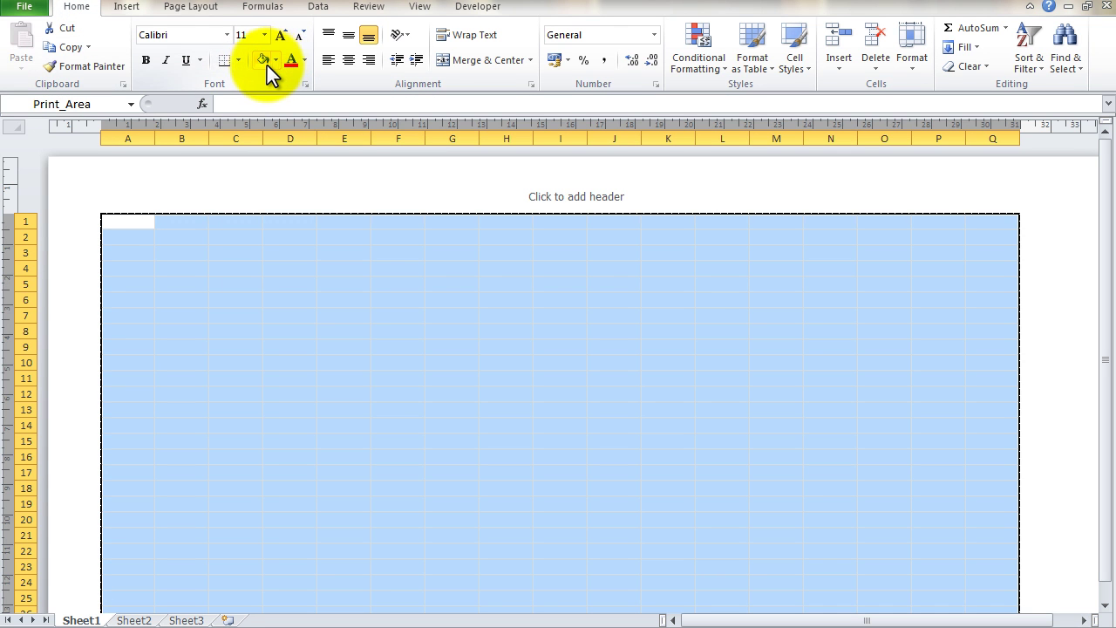
Fill the selected print area A1:Q34 with light green.
click(263, 60)
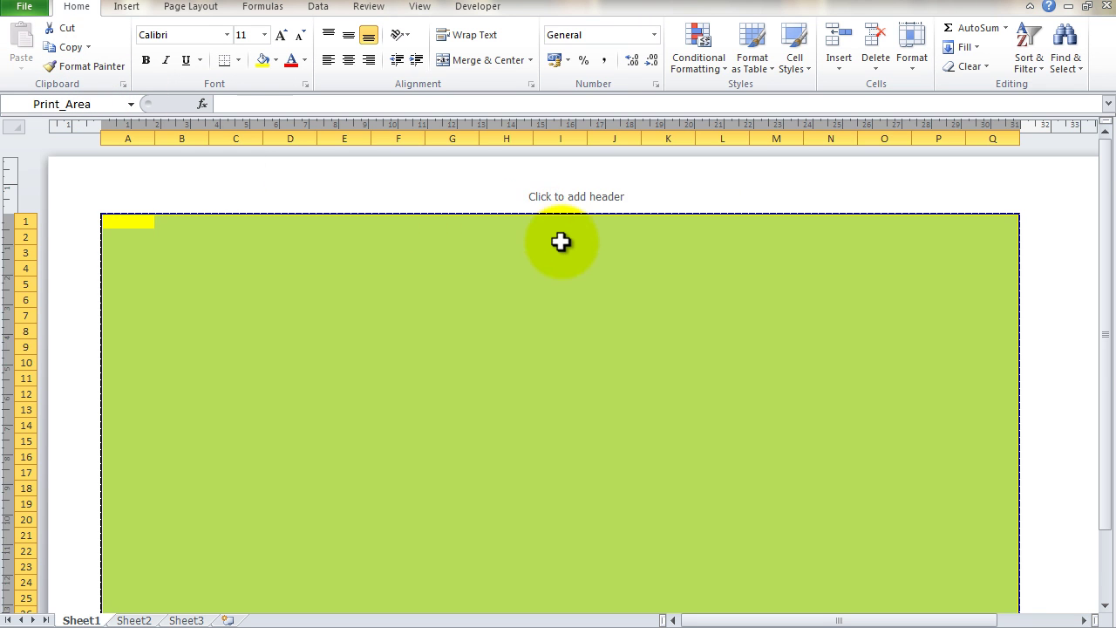
scroll(561, 253, down, 5)
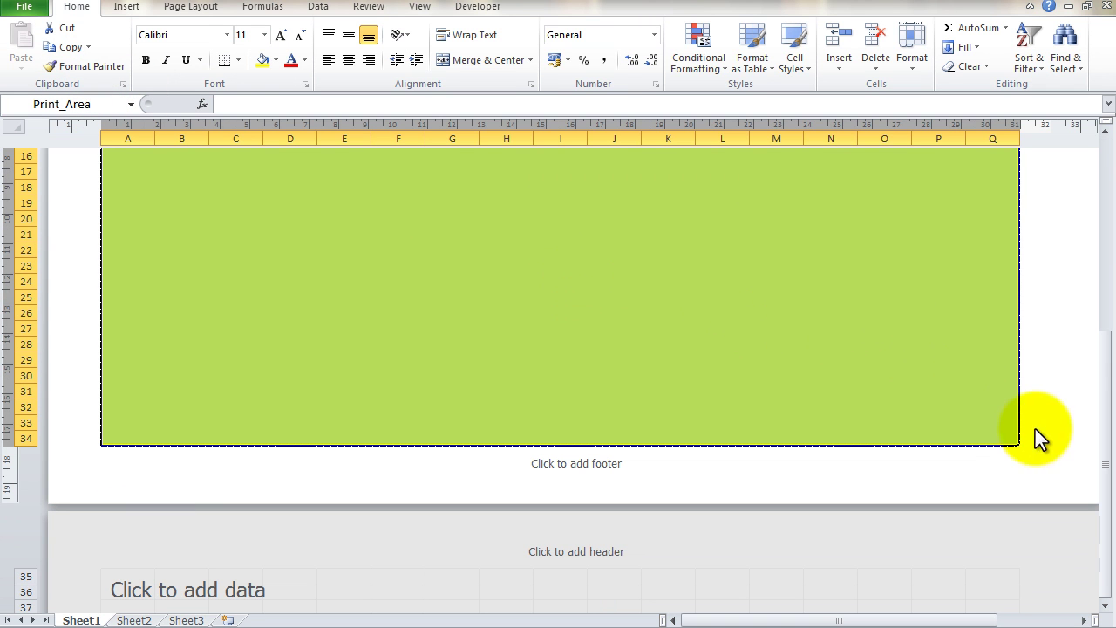
scroll(992, 439, up, 1)
scroll(989, 439, up, 1)
scroll(967, 432, up, 1)
scroll(965, 429, up, 3)
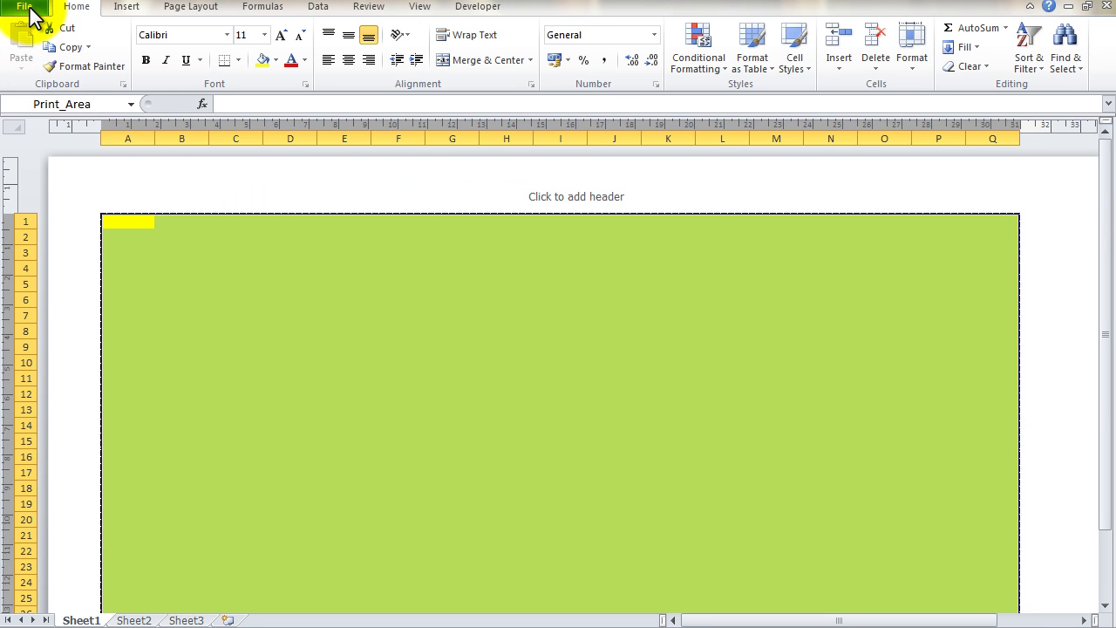
Switch to Legal paper in landscape and preview the green-filled page in print settings.
click(200, 10)
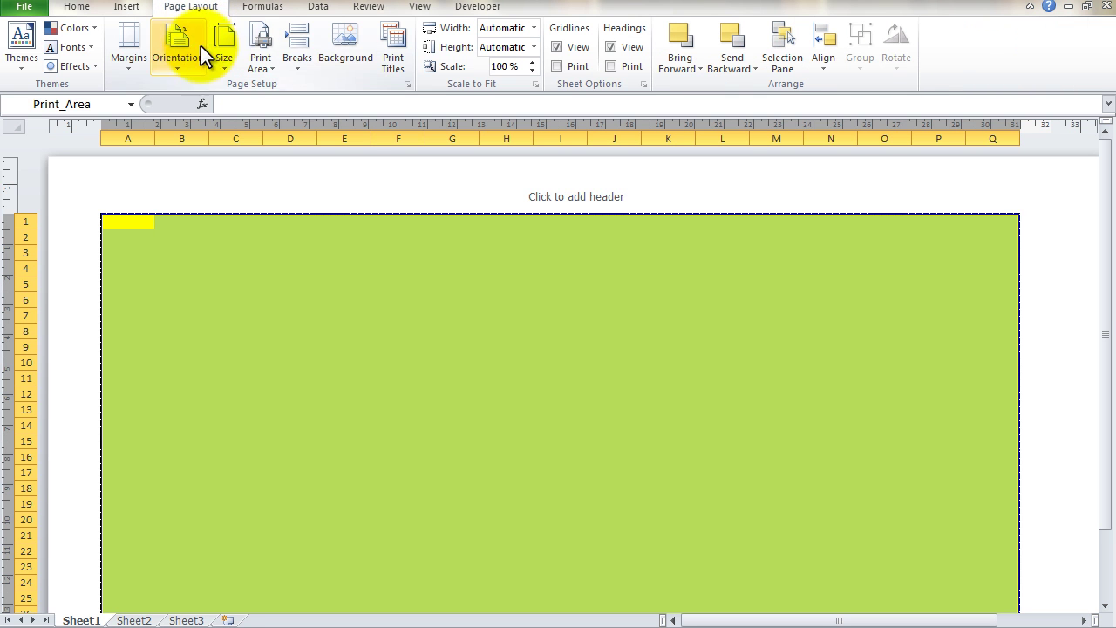
click(268, 68)
click(297, 83)
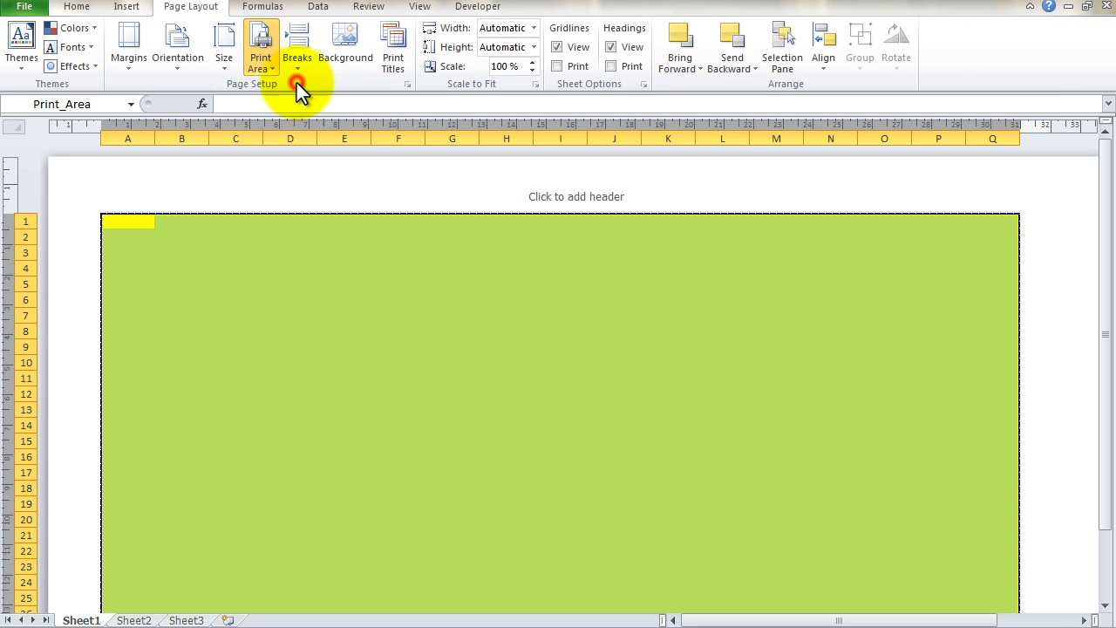
click(226, 71)
click(263, 131)
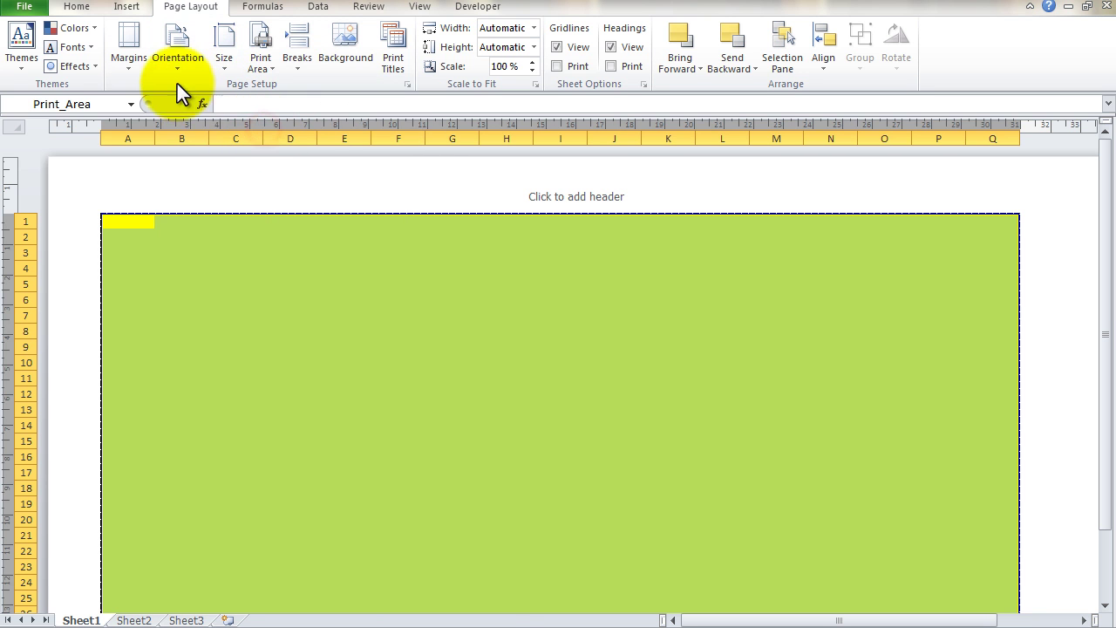
click(175, 67)
click(207, 132)
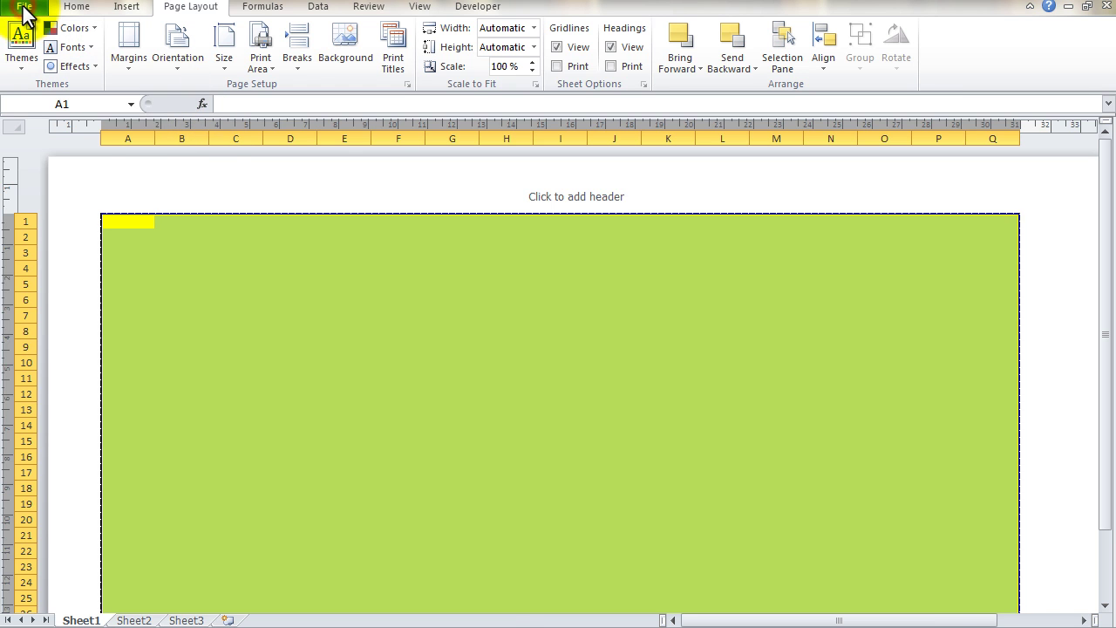
click(25, 9)
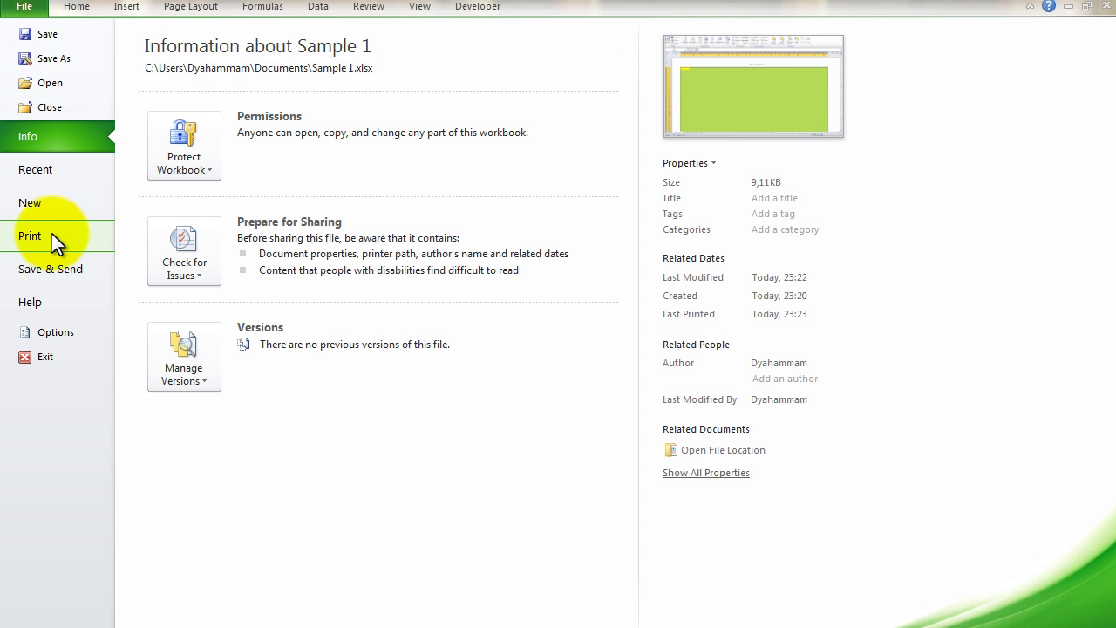
click(53, 237)
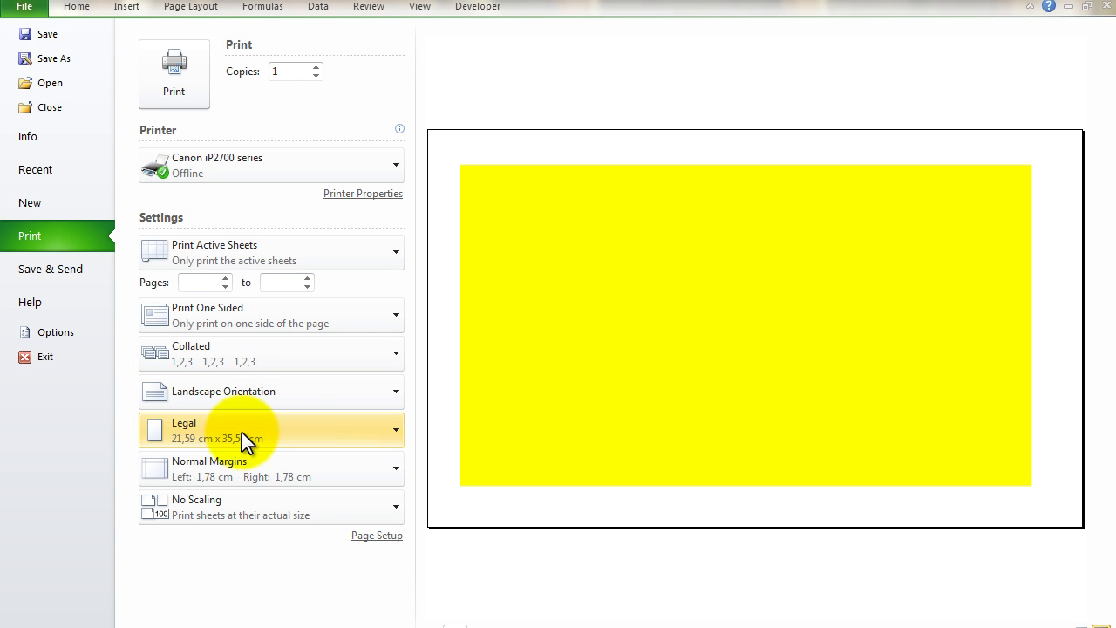
In the printer properties, define a custom paper size of 8.27 × 13 inches.
click(356, 196)
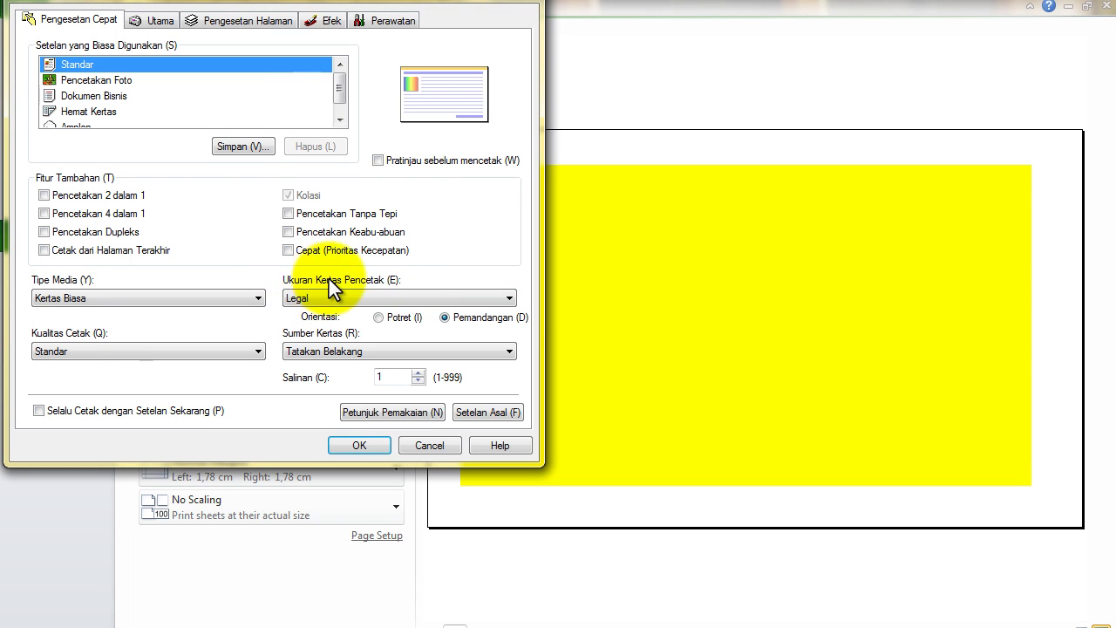
click(507, 299)
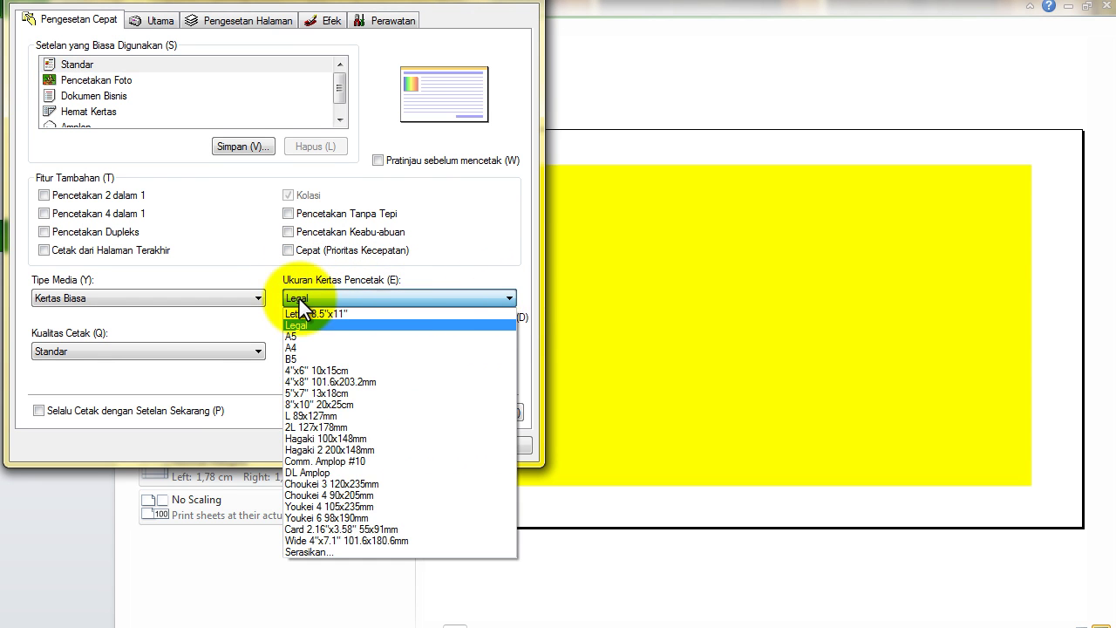
click(331, 552)
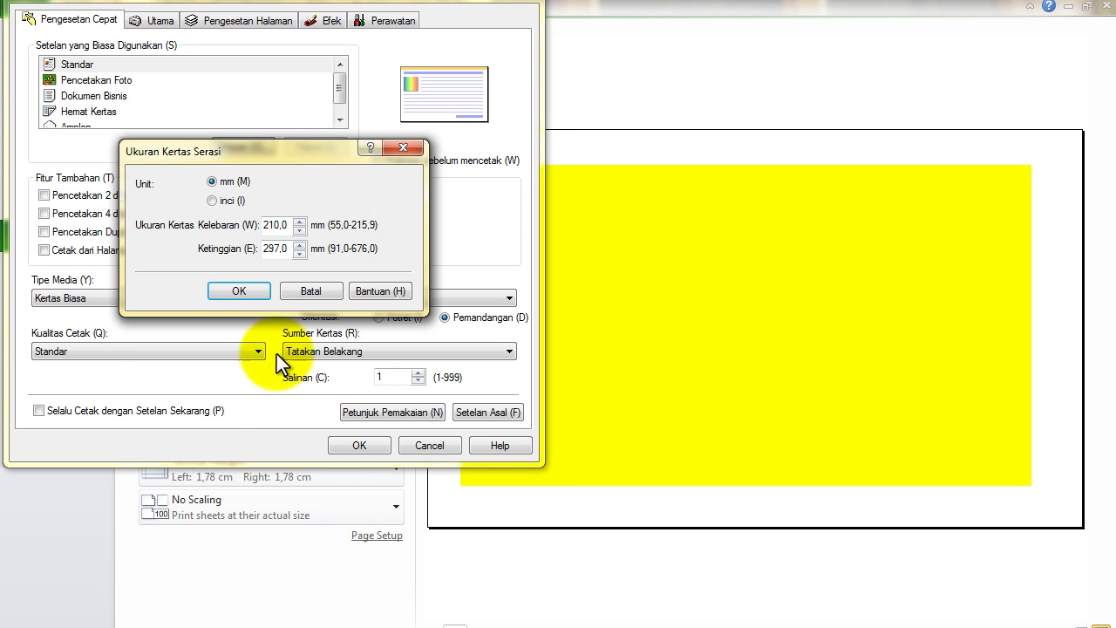
click(213, 201)
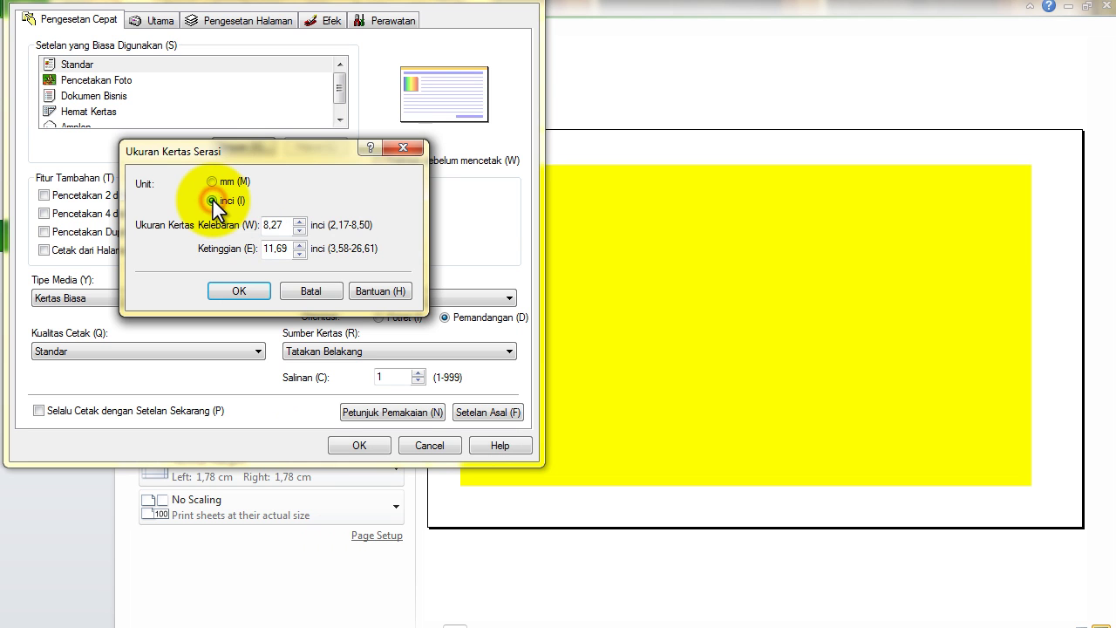
double_click(288, 249)
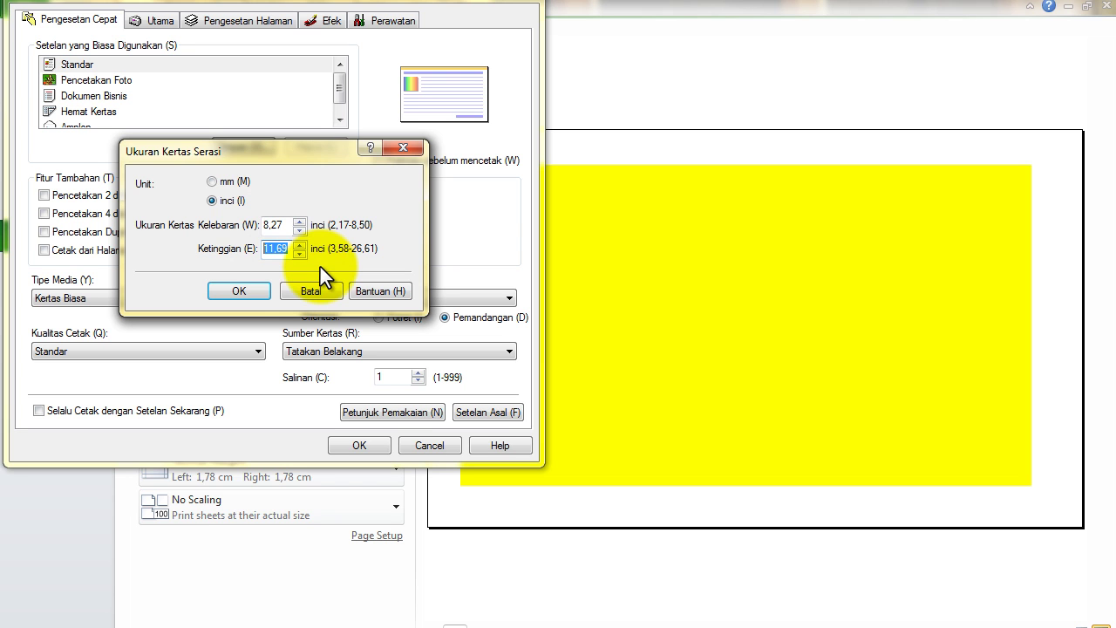
text(13)
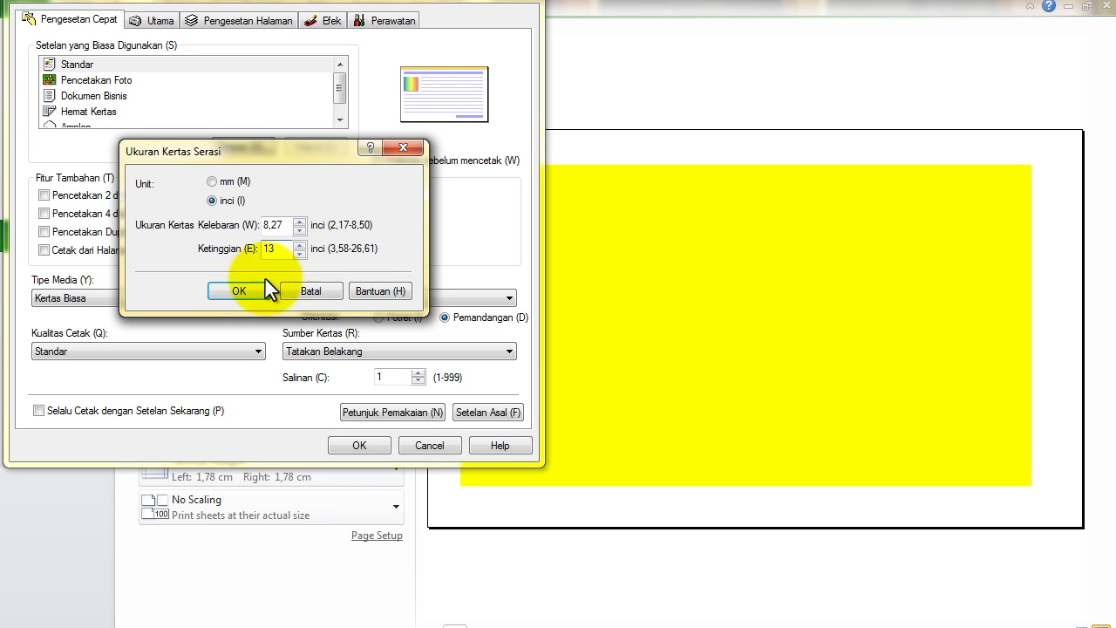
click(246, 289)
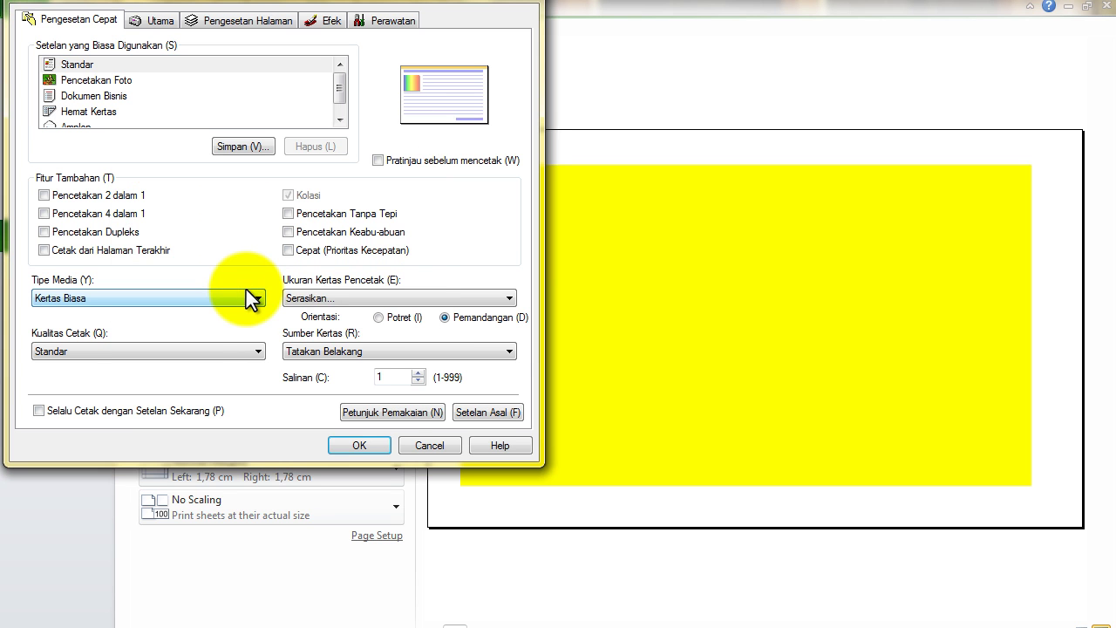
click(363, 450)
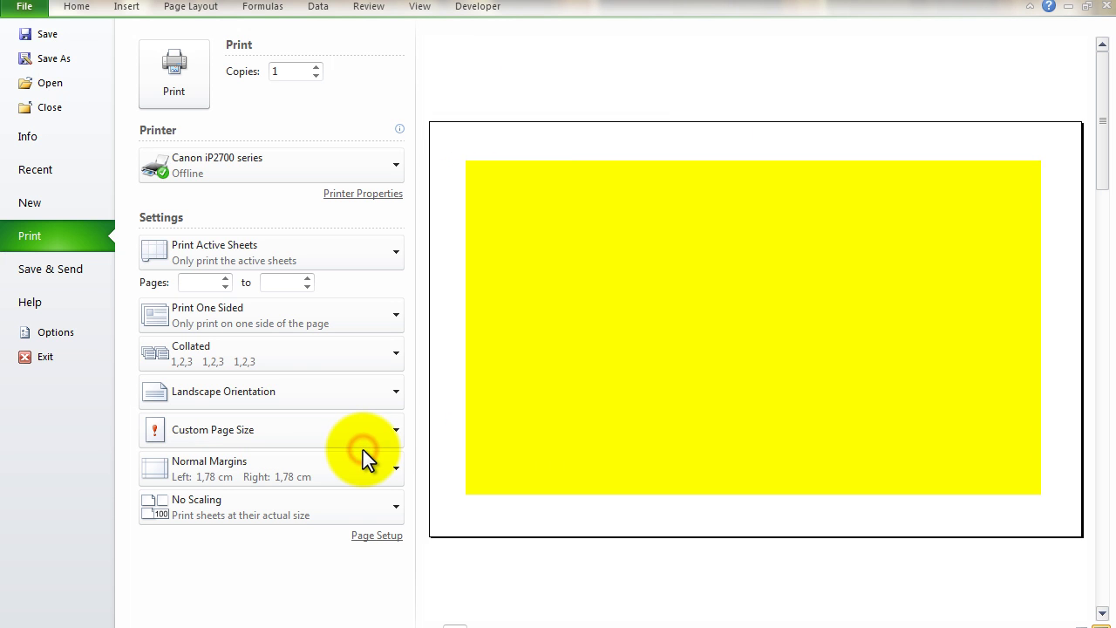